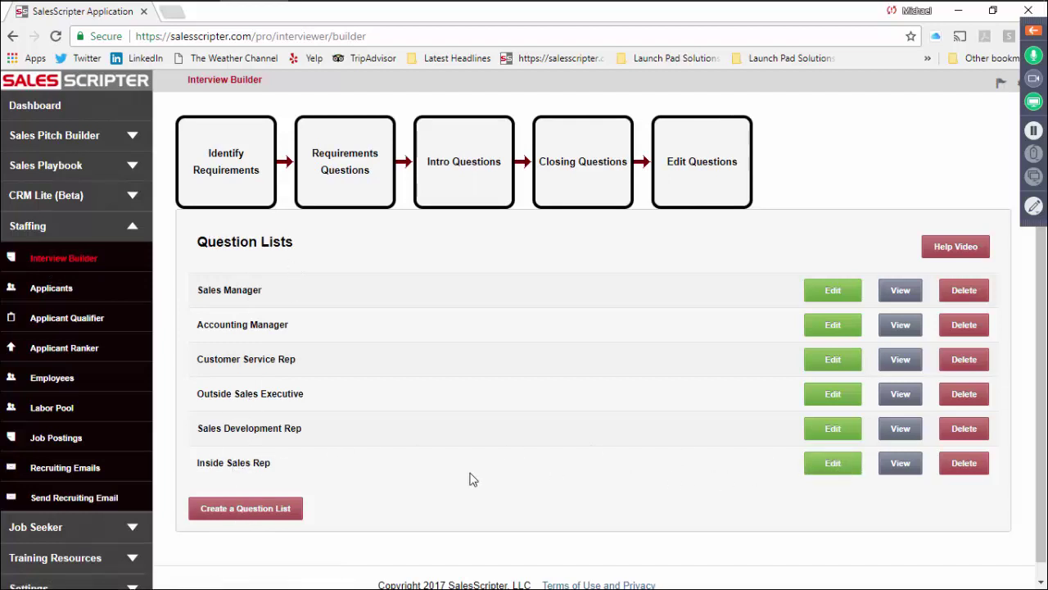
Open the Inside Sales Rep question list for editing and browse its personality, skill and experience requirements.
click(829, 477)
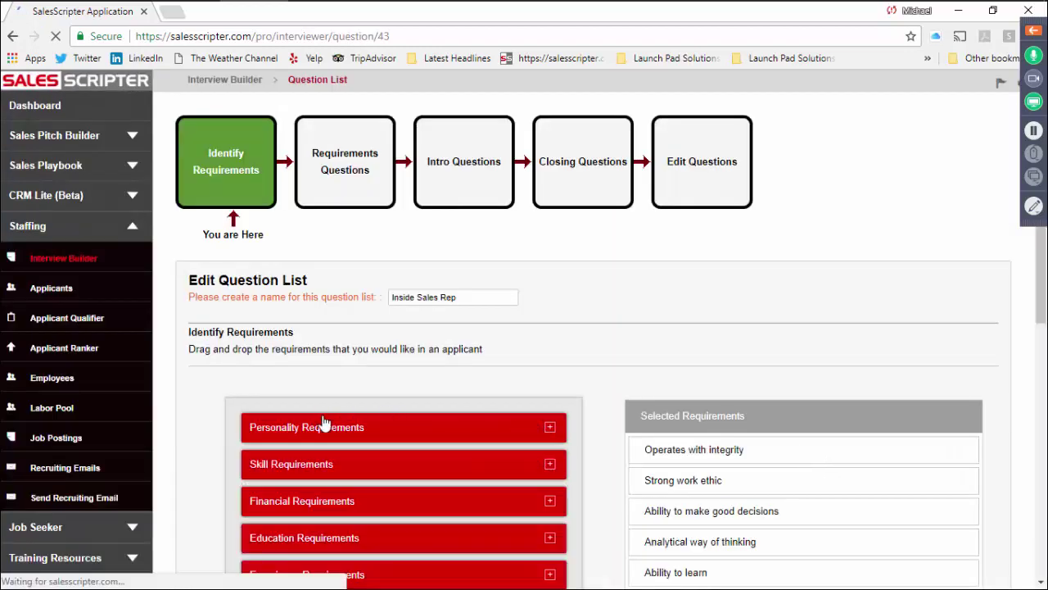
scroll(326, 421, down, 1)
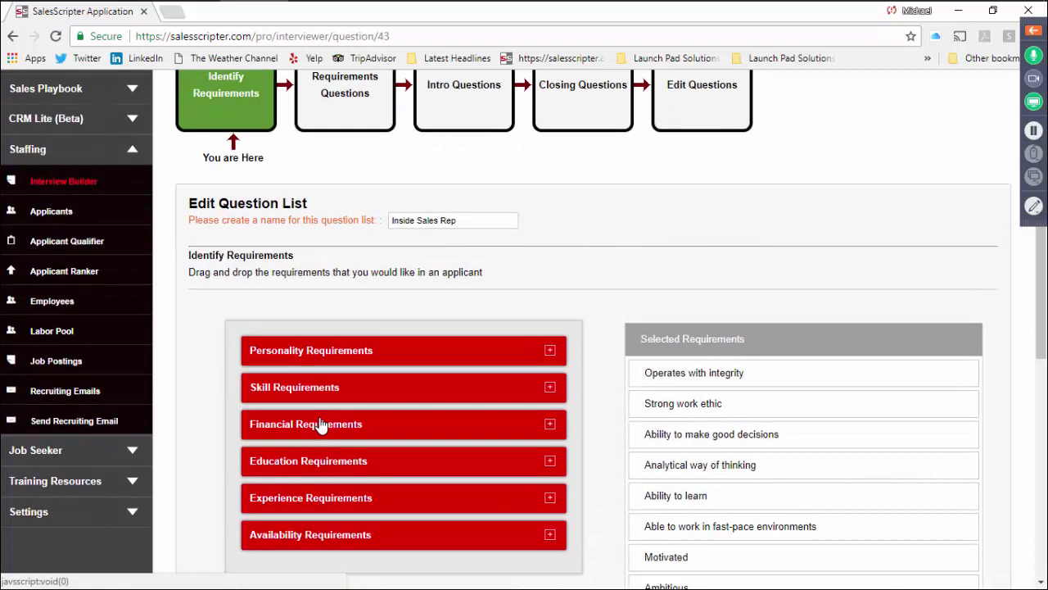
click(307, 361)
scroll(472, 204, down, 4)
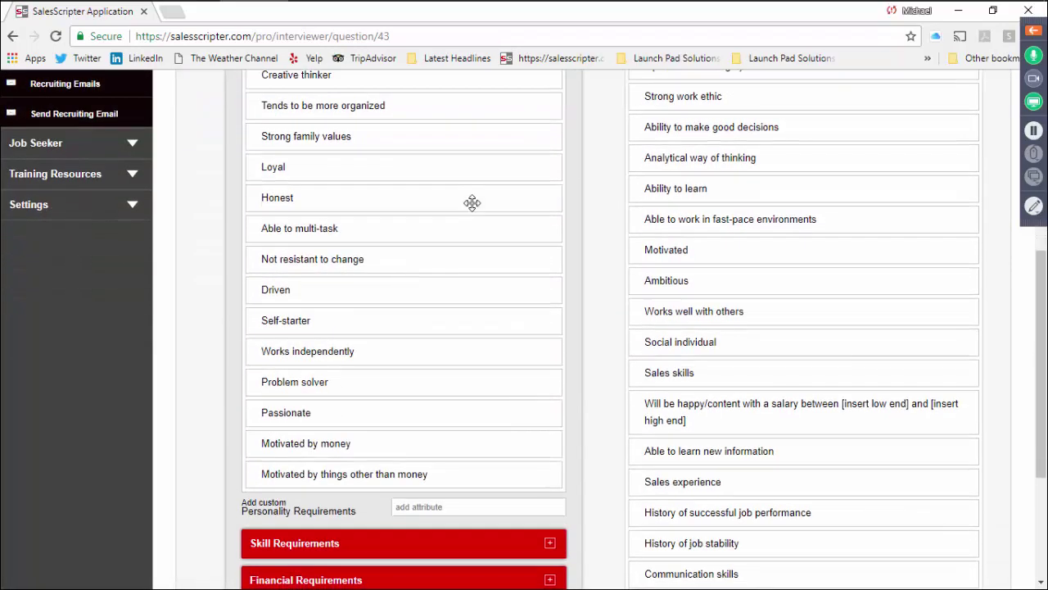
click(377, 544)
scroll(335, 529, down, 2)
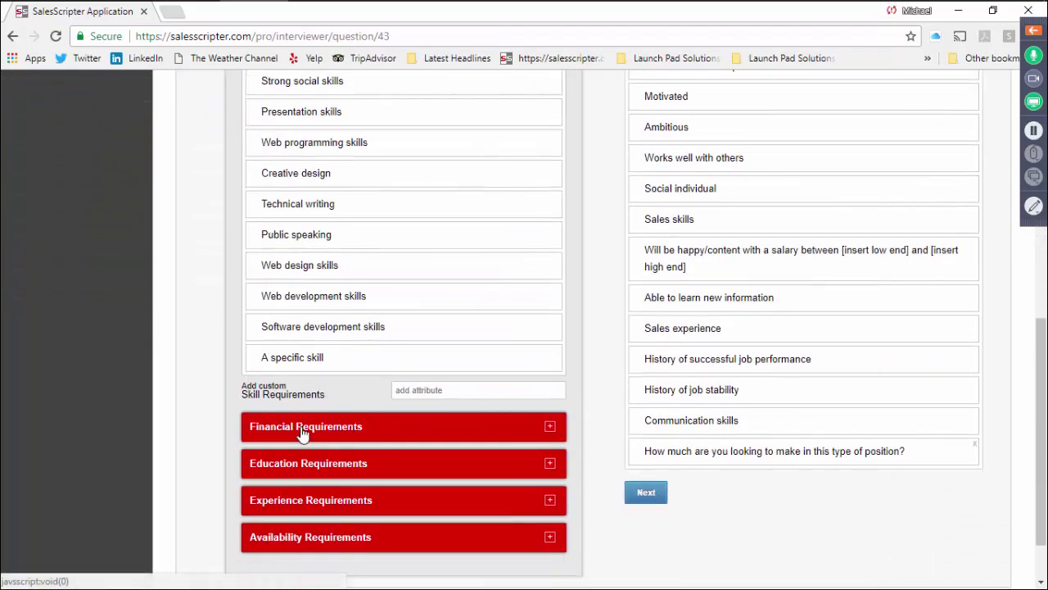
click(320, 503)
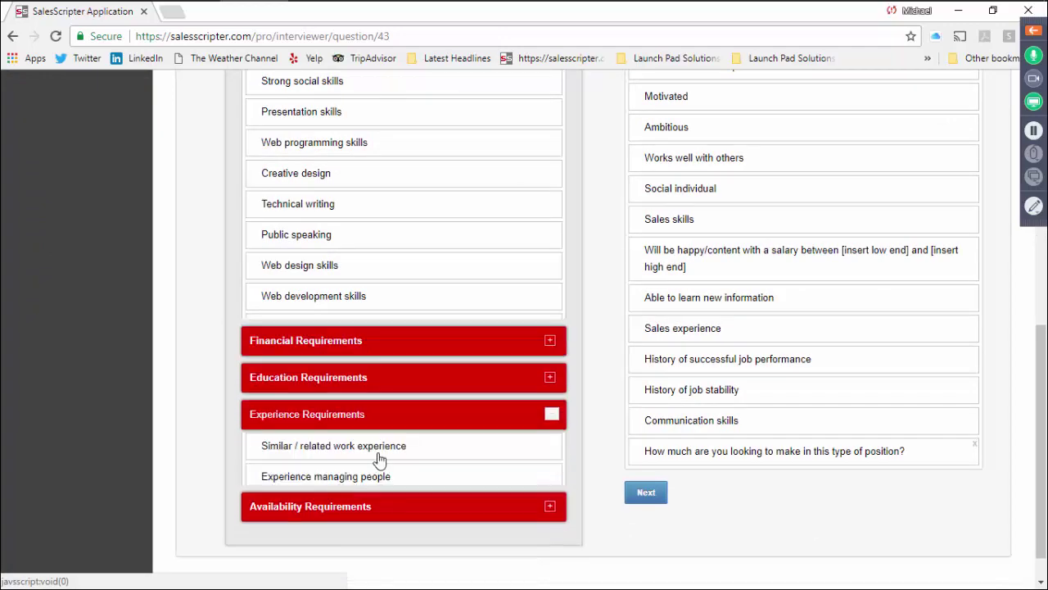
Advance to the requirements questions and review the available strong work ethic questions and the full list of selected questions.
click(646, 492)
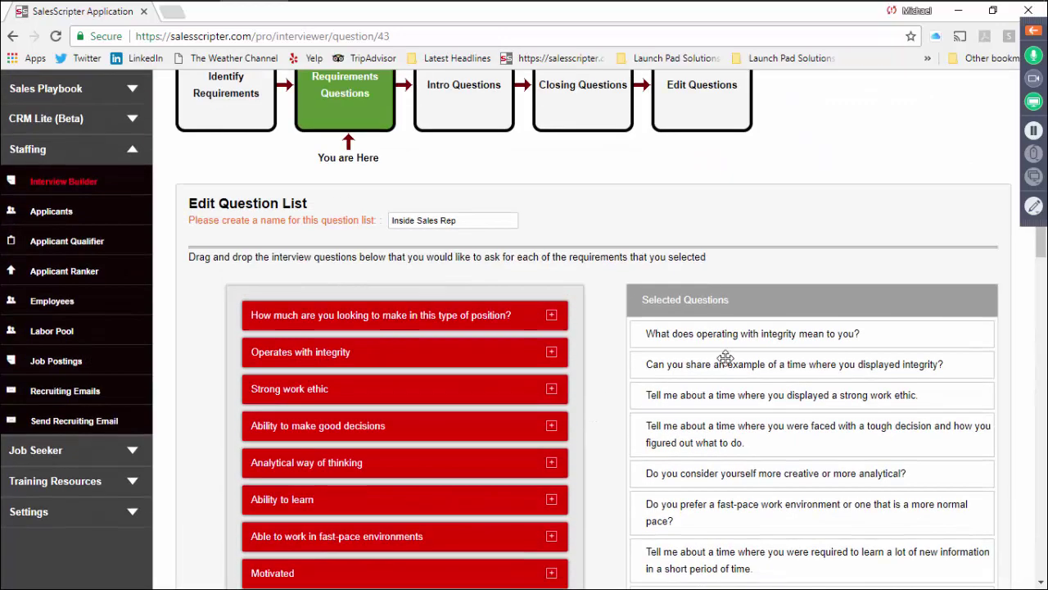
click(309, 354)
click(334, 490)
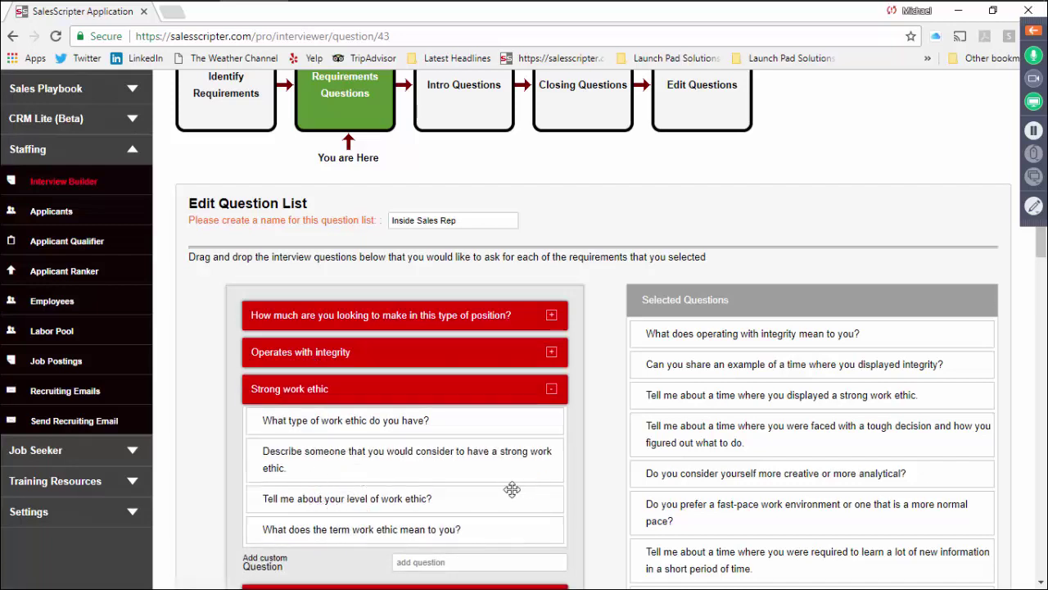
scroll(695, 421, down, 3)
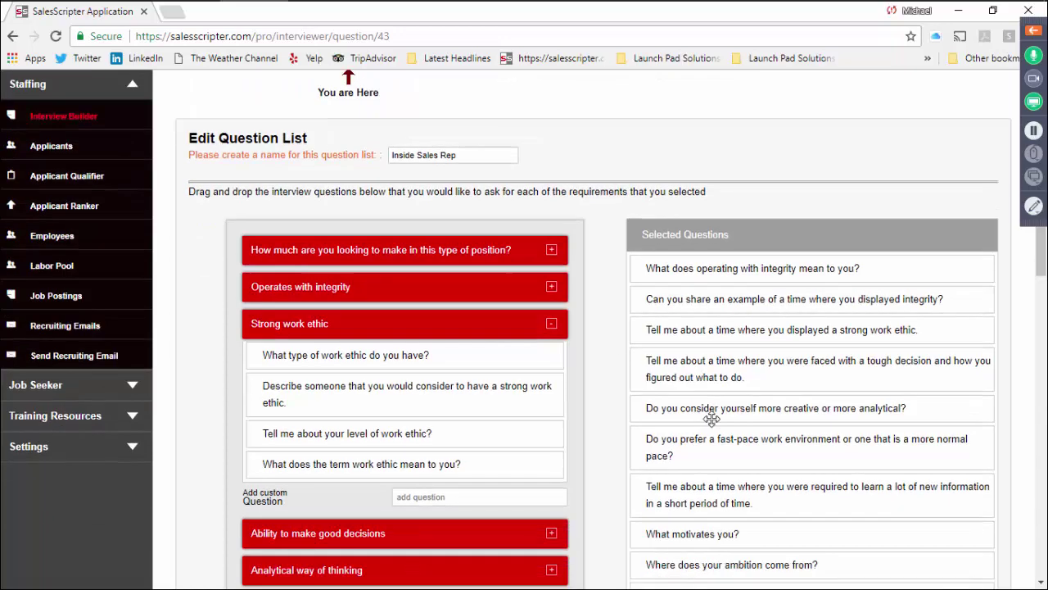
scroll(524, 484, up, 3)
scroll(524, 484, down, 2)
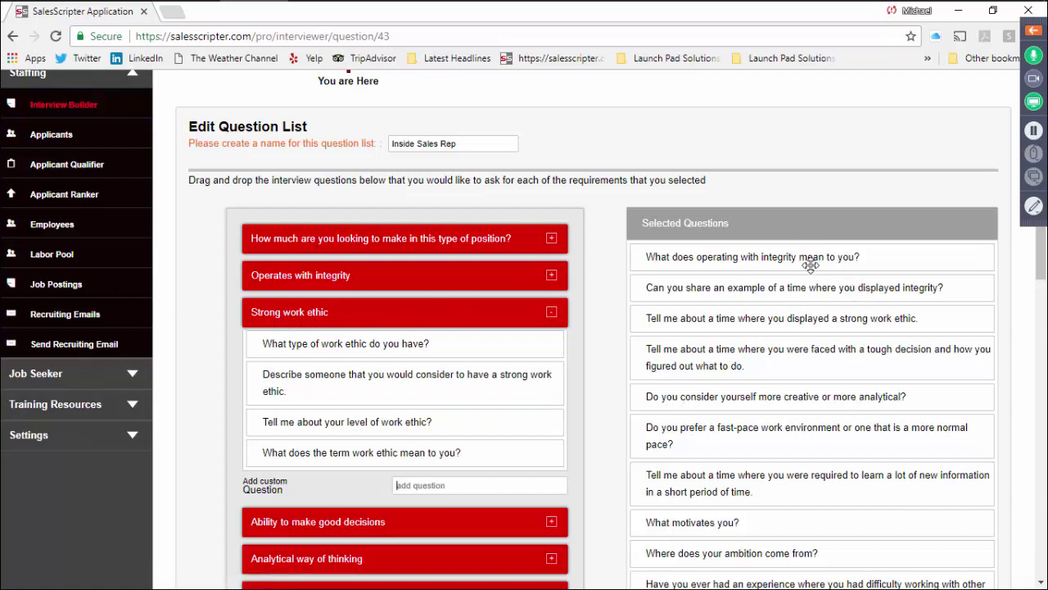
scroll(745, 286, down, 10)
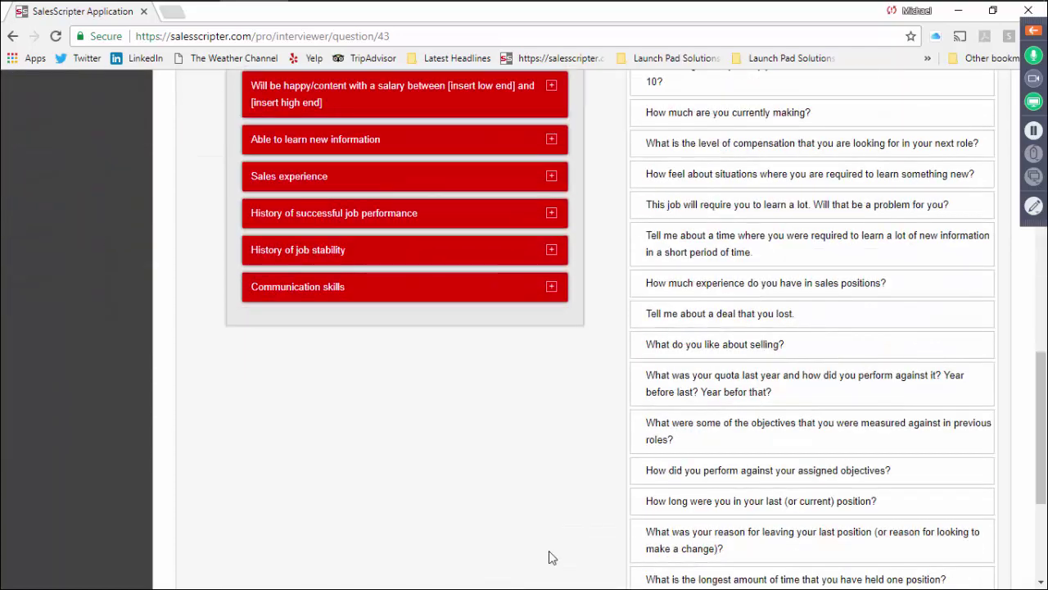
scroll(590, 563, down, 3)
Proceed through the intro and closing questions to the question list summary, leaving the selections as they are.
click(694, 484)
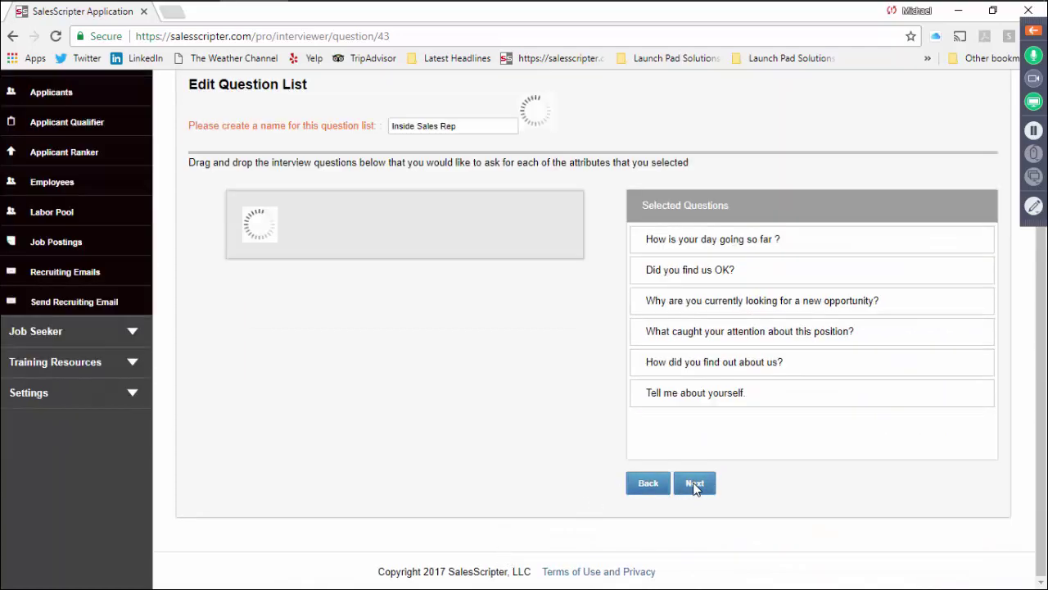
click(695, 484)
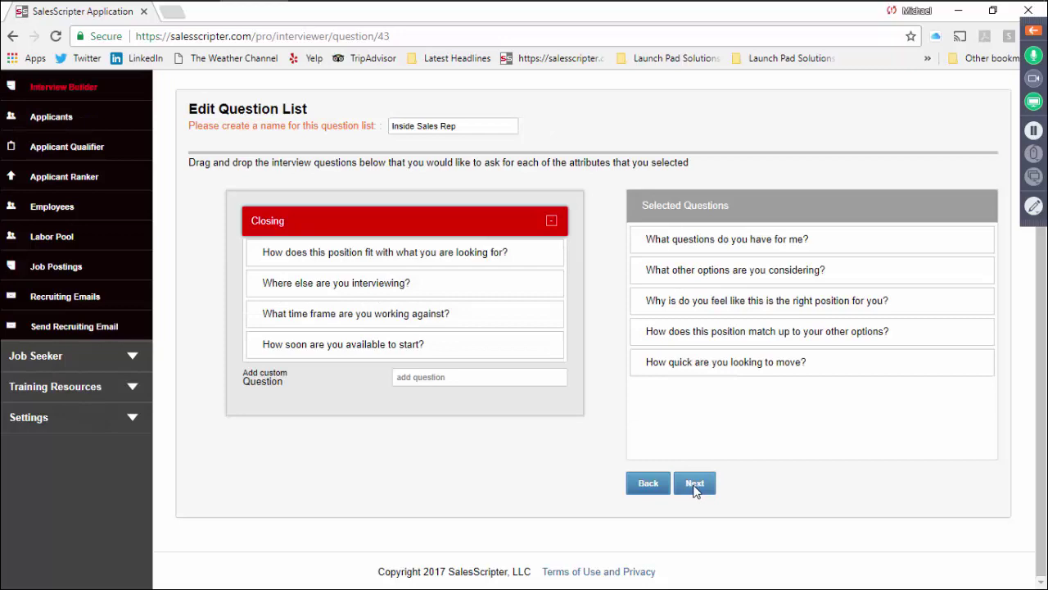
click(695, 484)
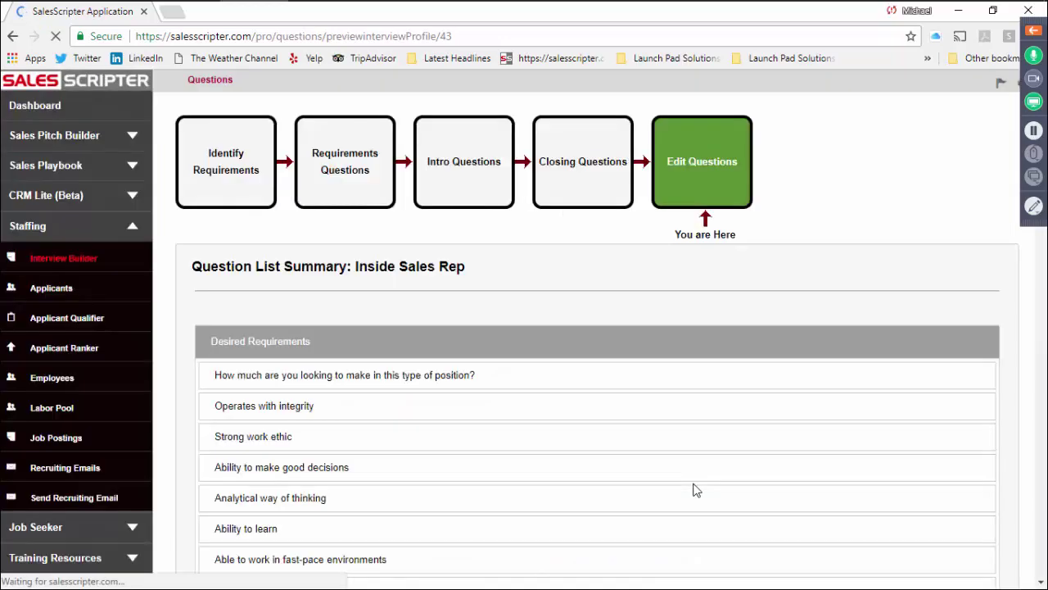
Review the Inside Sales Rep question list summary from the desired requirements through the closing questions.
scroll(620, 422, down, 10)
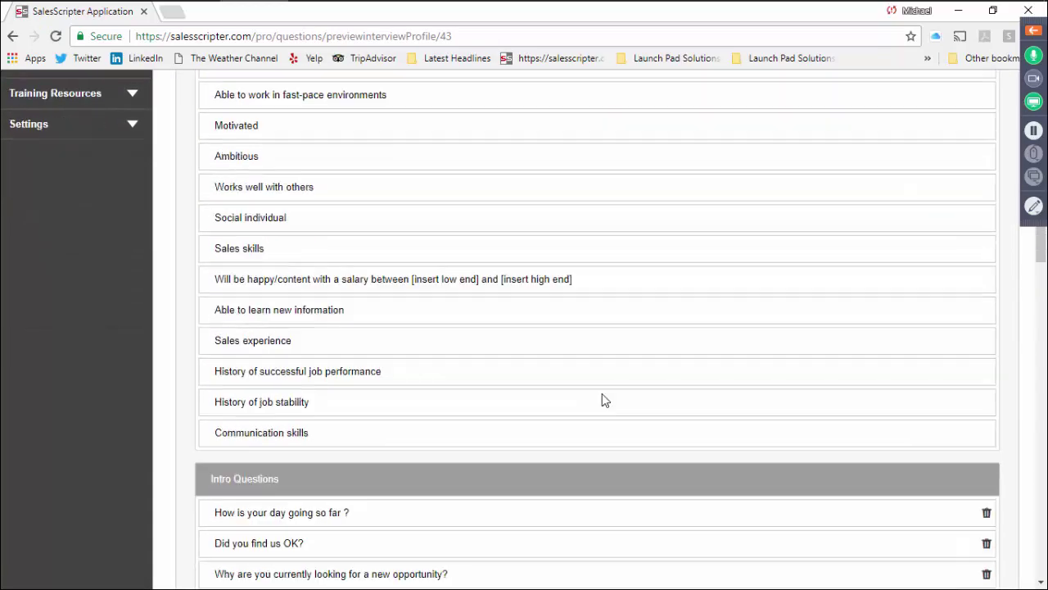
scroll(602, 400, down, 6)
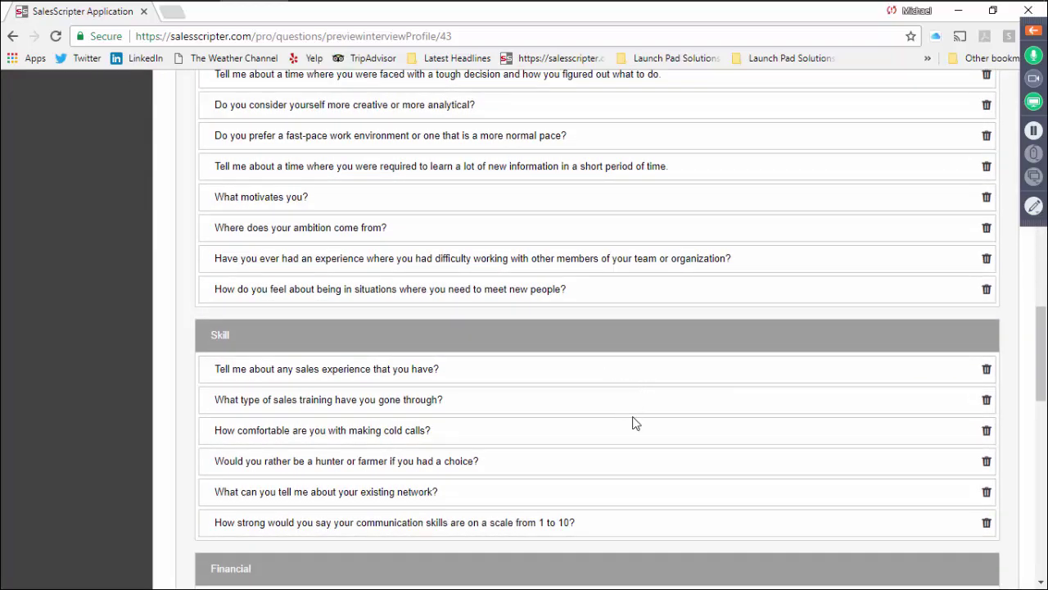
scroll(639, 420, down, 8)
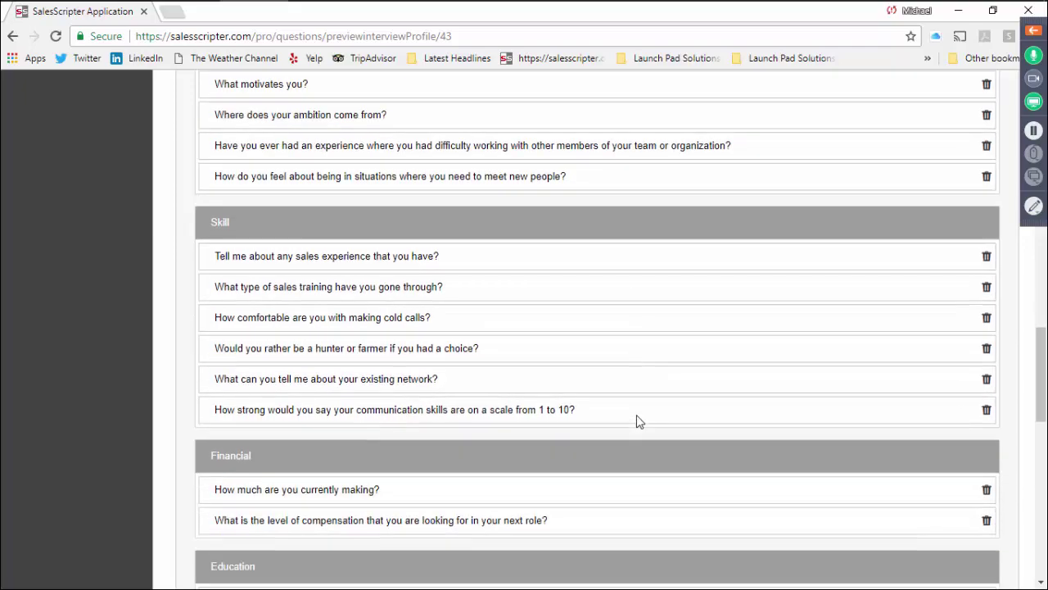
scroll(624, 422, down, 4)
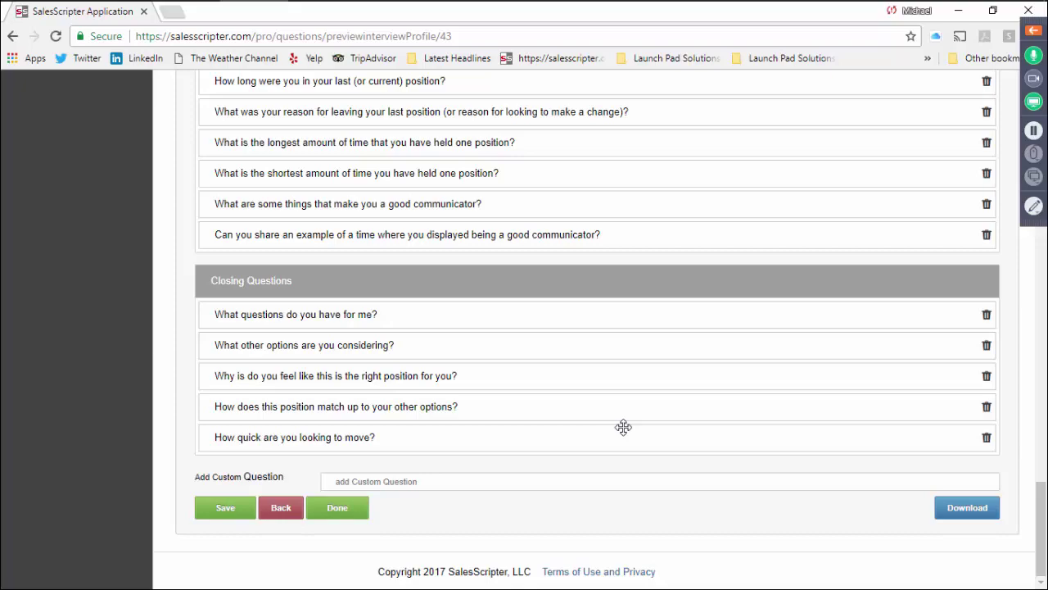
scroll(623, 427, up, 15)
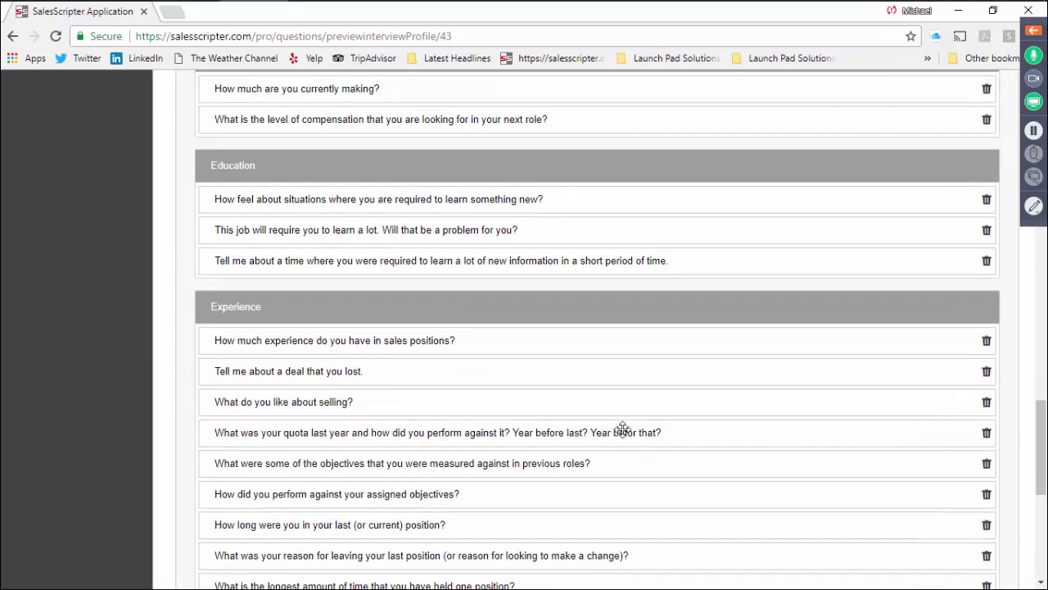
scroll(618, 435, up, 10)
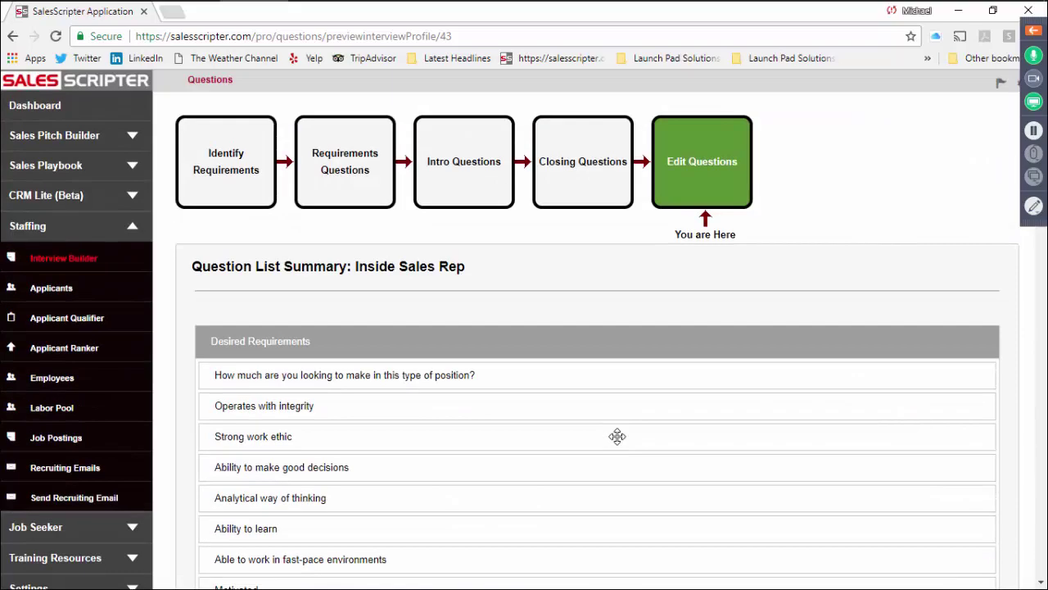
Open the Applicant Qualifier and load the Inside Sales Rep question list.
click(59, 326)
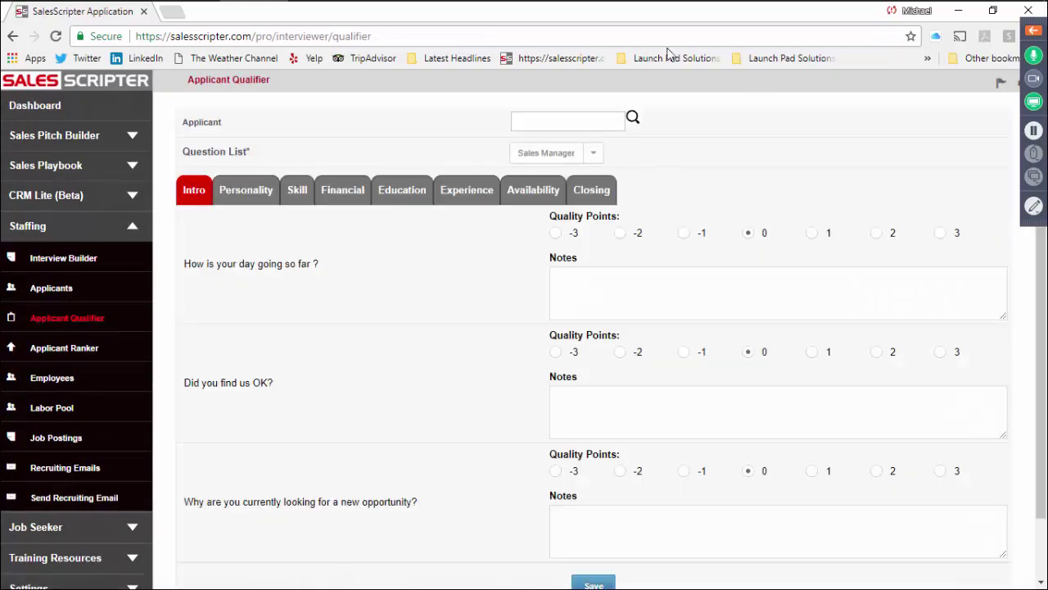
click(596, 156)
click(558, 301)
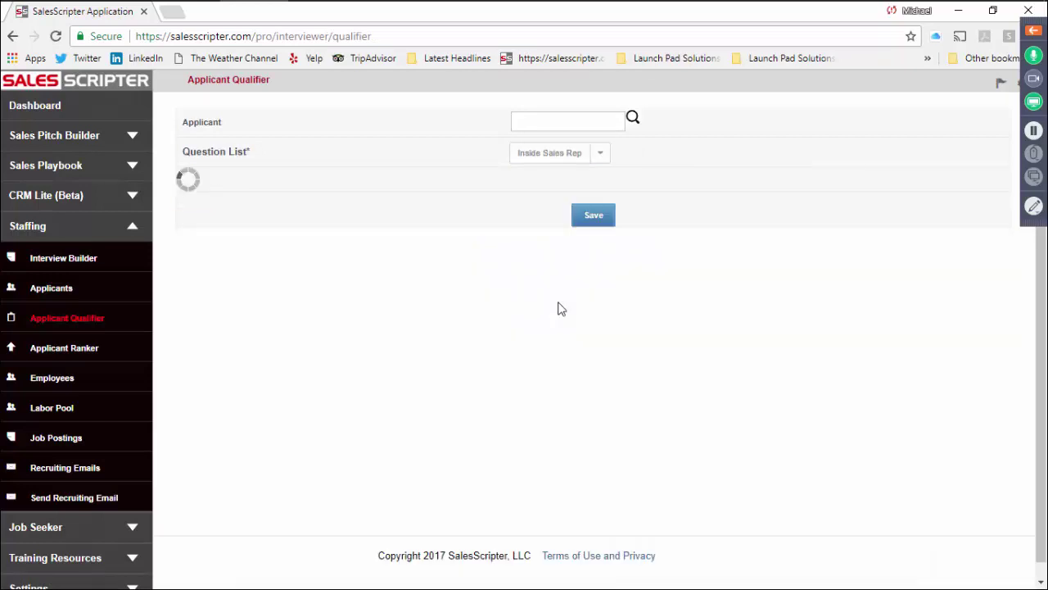
scroll(279, 262, down, 1)
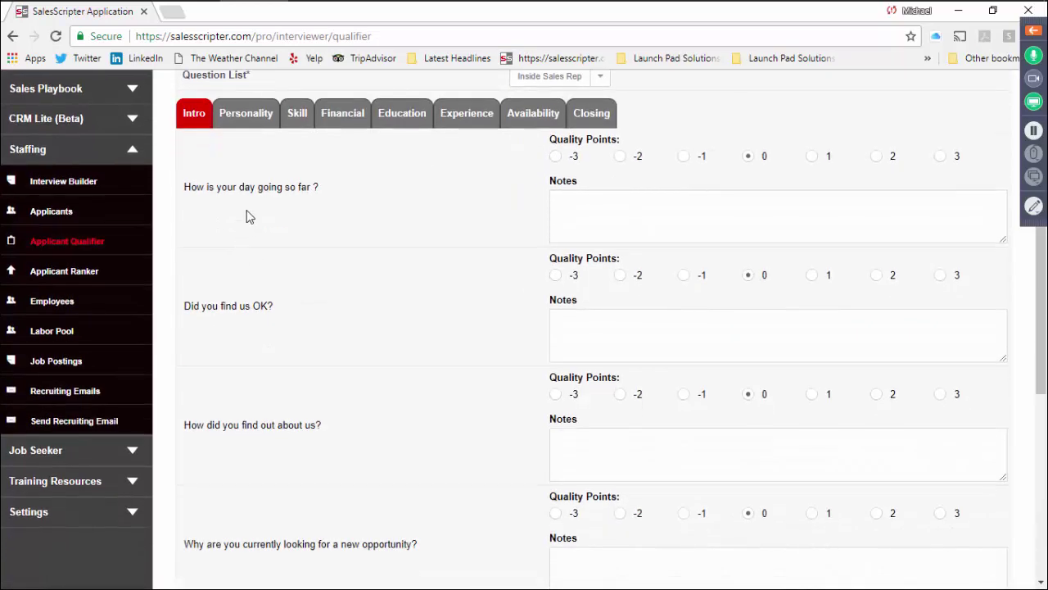
scroll(318, 180, up, 1)
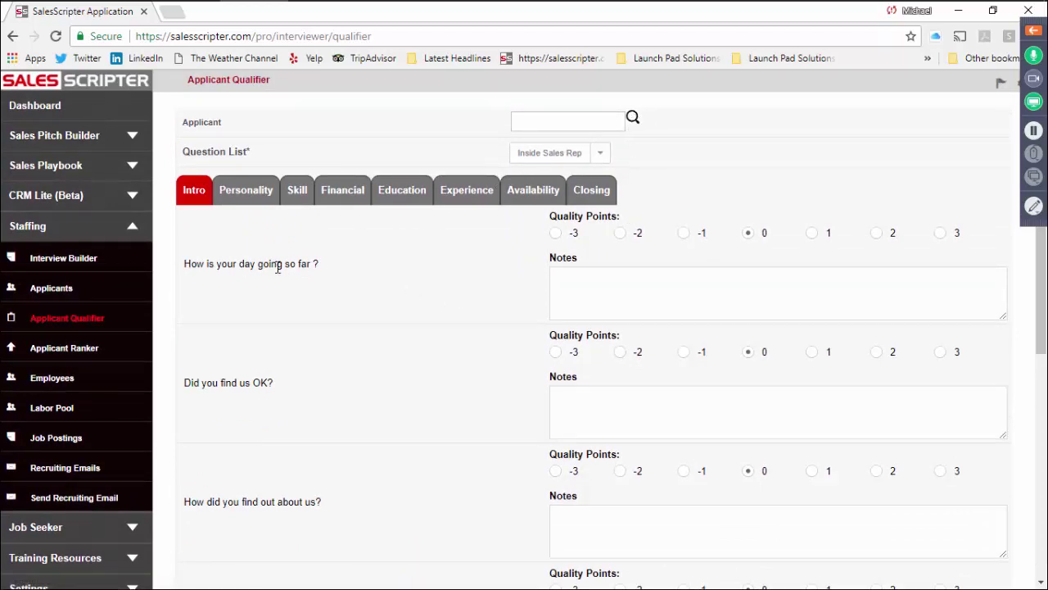
Score the first three intro questions with quality points of 3, -3 and 3, respectively.
click(940, 233)
click(557, 354)
click(941, 472)
scroll(206, 466, down, 2)
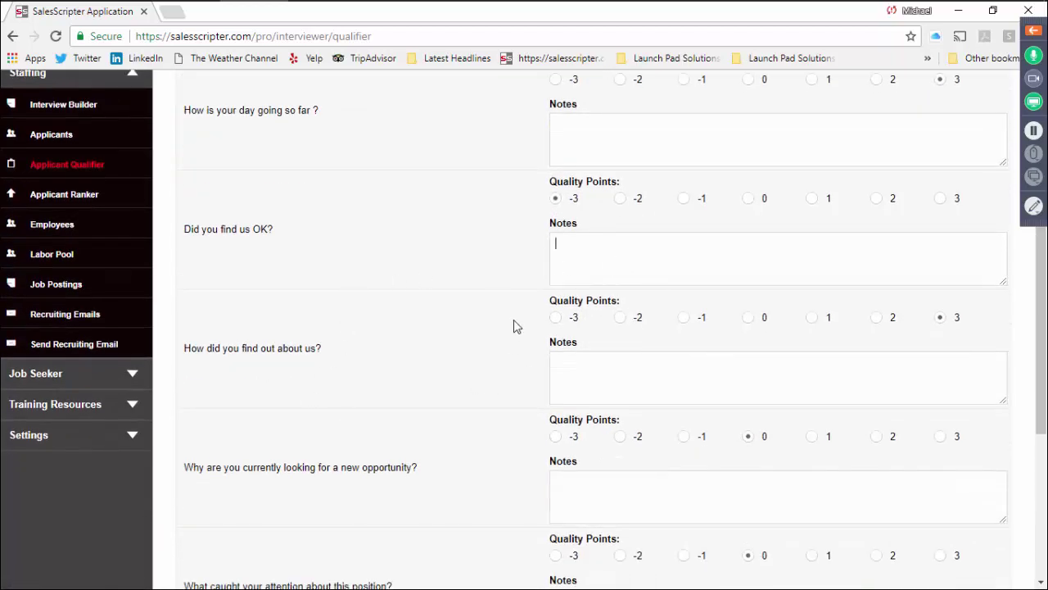
scroll(513, 319, up, 2)
Look through the qualifier's Financial, Education and Experience questions.
click(344, 193)
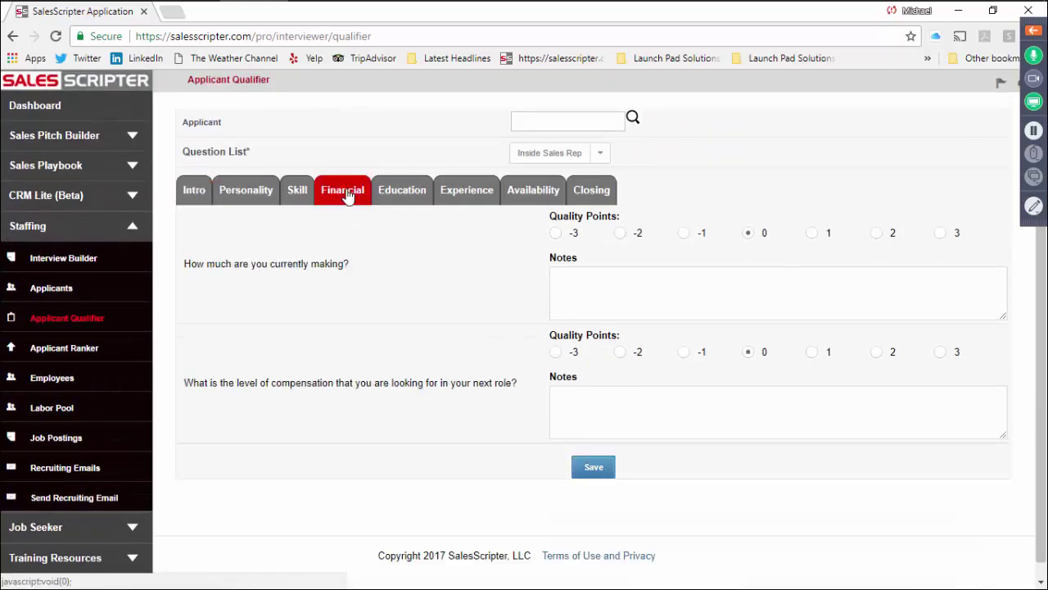
click(399, 193)
click(468, 193)
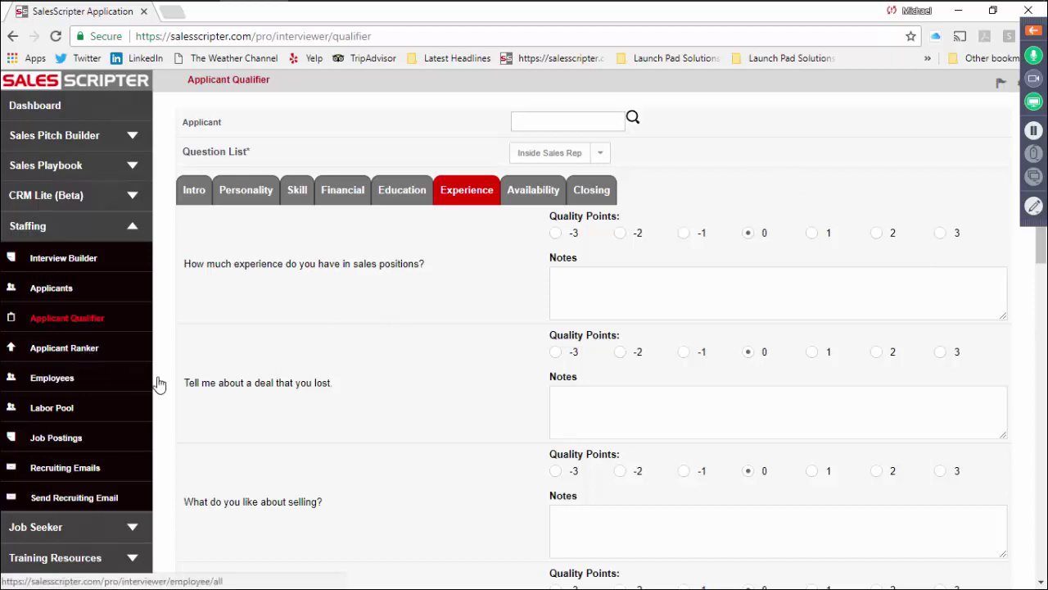
Open the Applicant Ranker, compare the top total scores, and rank the applicants by Experience from highest to lowest.
click(53, 349)
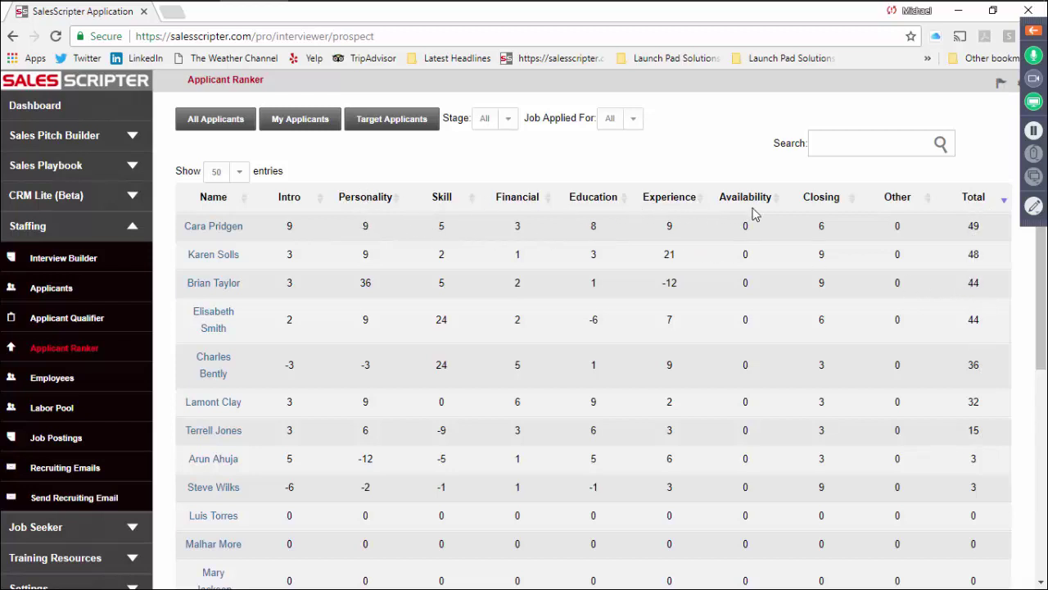
double_click(983, 232)
double_click(971, 255)
click(700, 203)
click(701, 203)
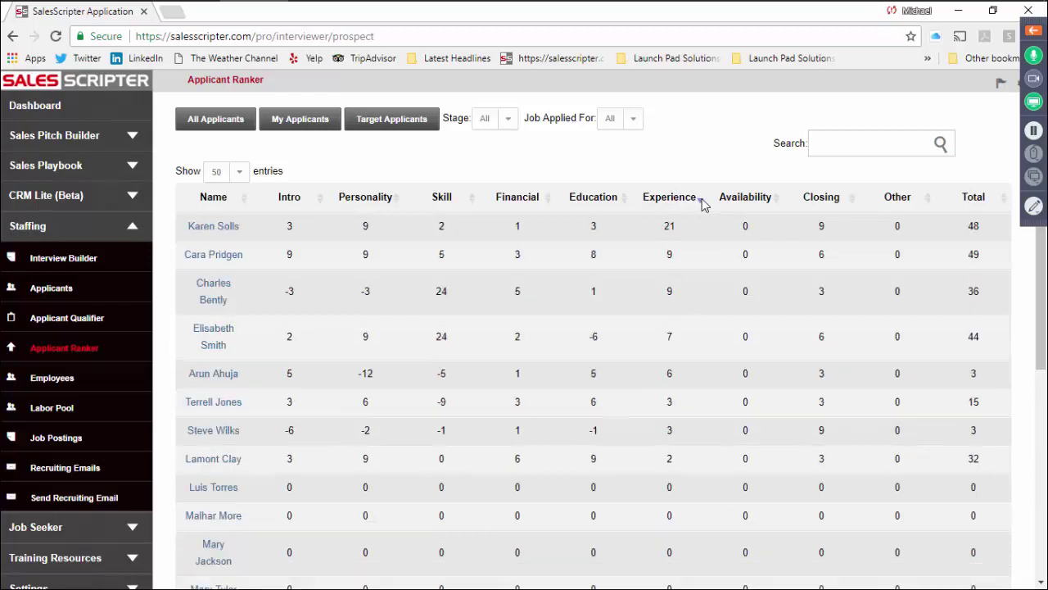
double_click(670, 226)
Rank the applicants by Personality from highest to lowest and highlight the top applicant's Personality and Experience scores.
click(398, 200)
click(398, 202)
double_click(365, 226)
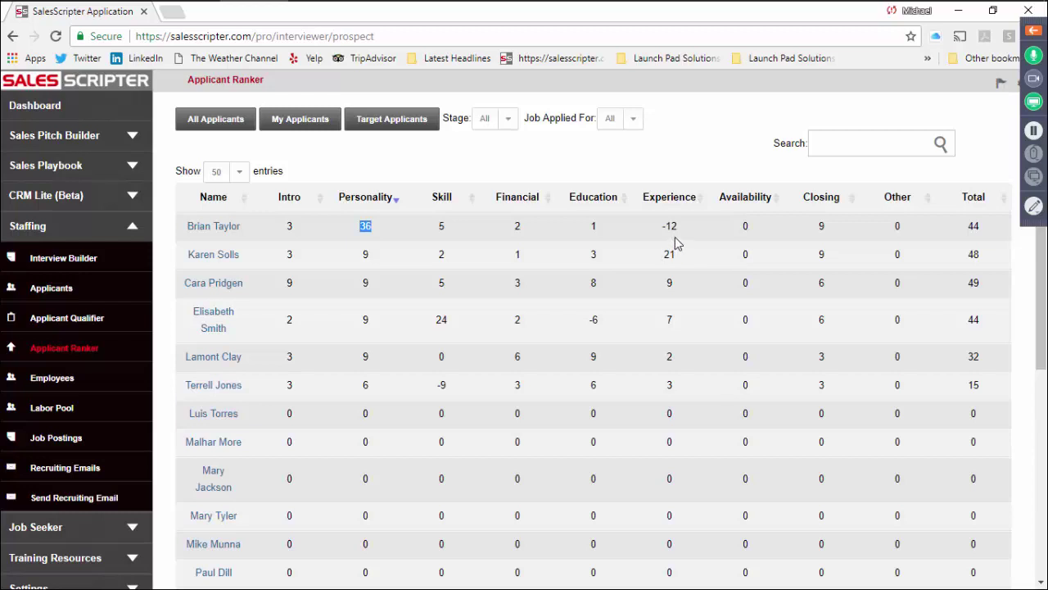
drag(662, 228, 685, 232)
click(670, 228)
drag(661, 229, 681, 234)
Switch to the slide presentation.
key(alt+Tab)
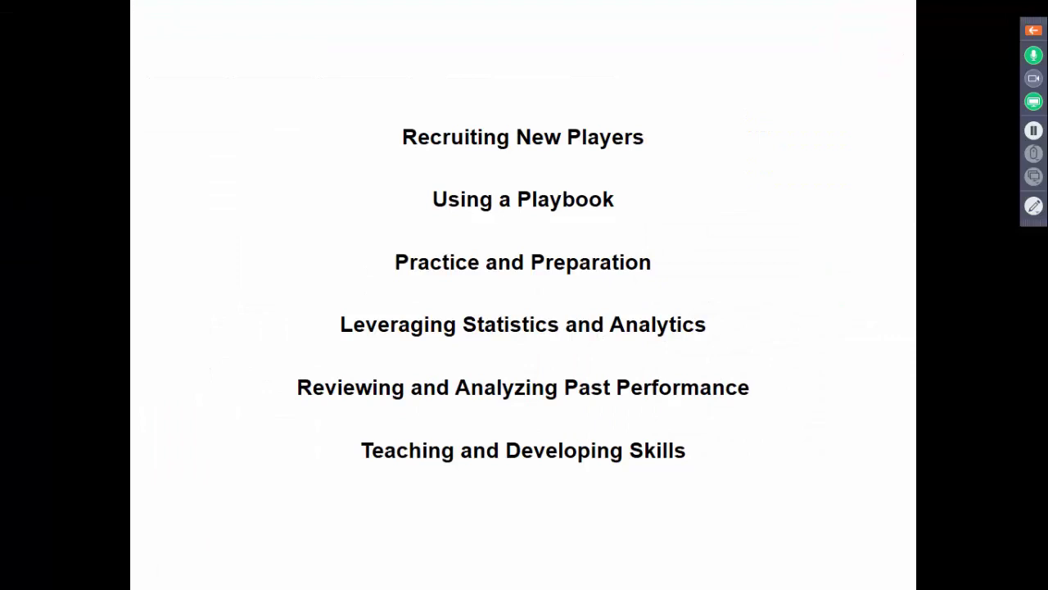
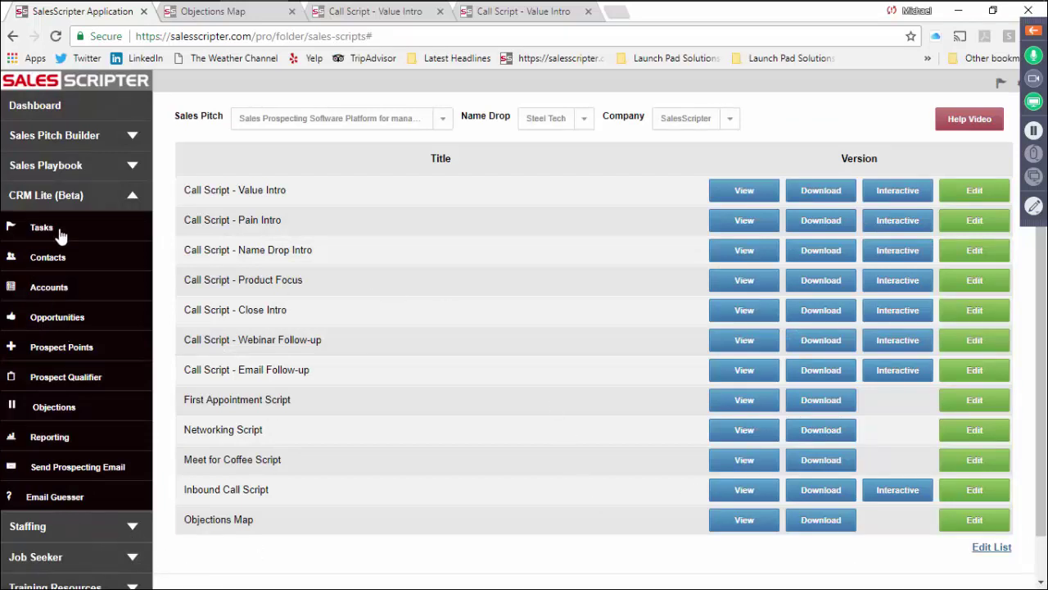
Open the CRM record of the VP of Sales contact at TigerTech and review its details, points chart and activities.
click(46, 260)
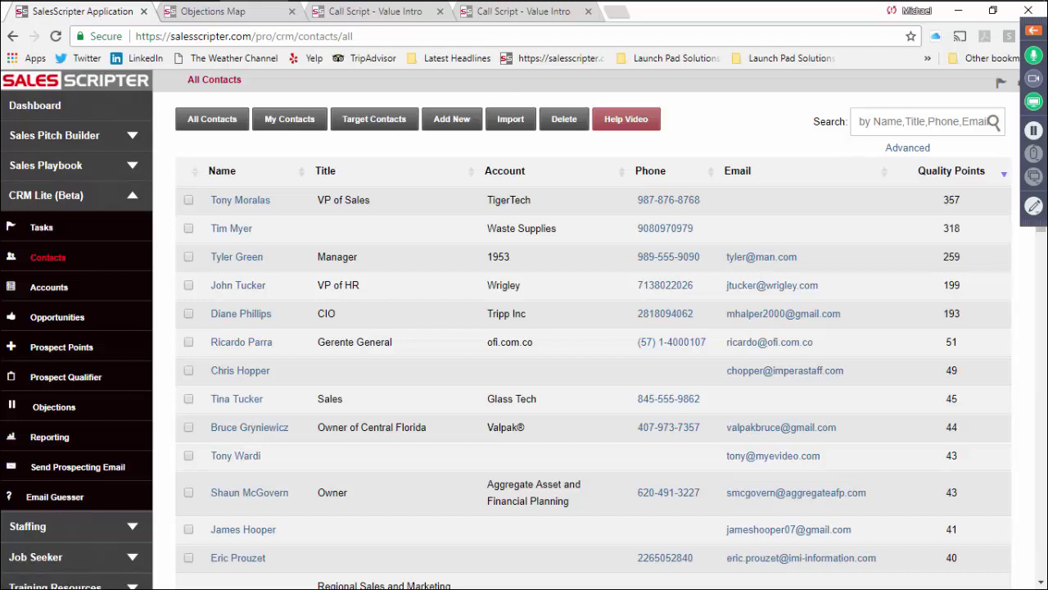
click(235, 205)
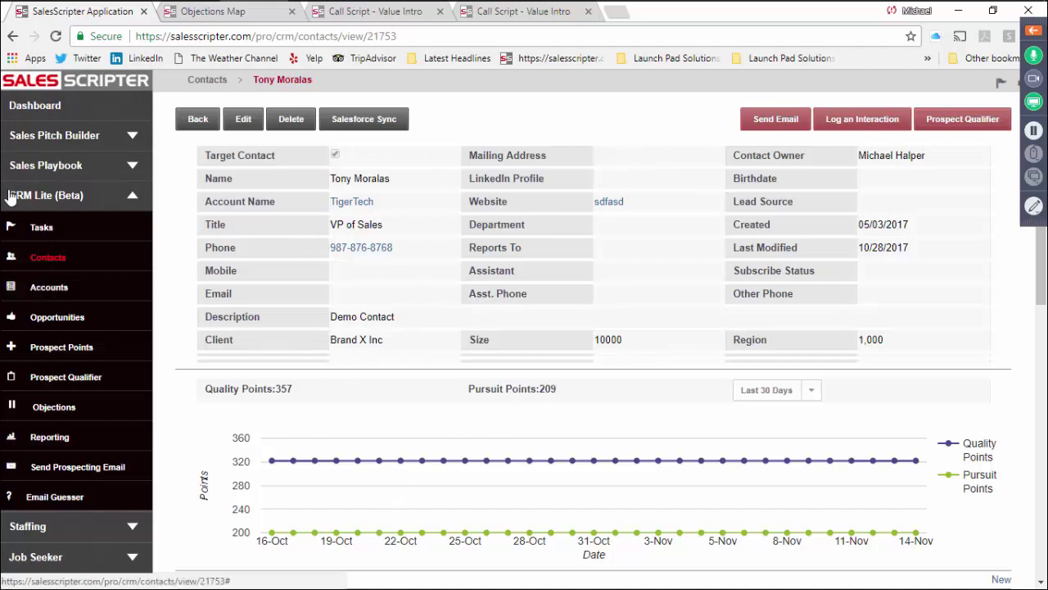
scroll(647, 438, down, 6)
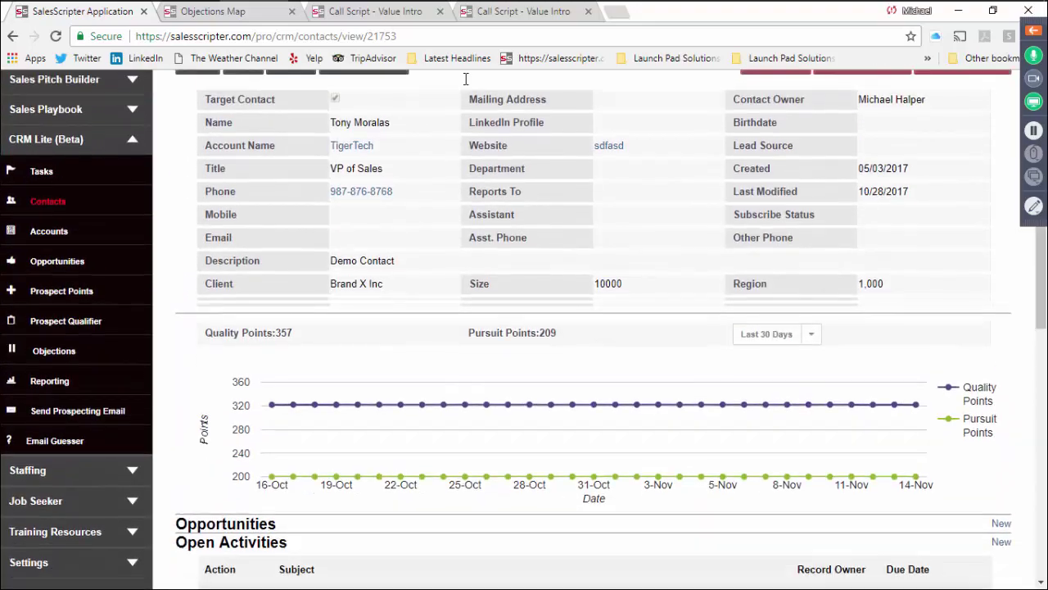
scroll(253, 481, down, 6)
scroll(253, 481, up, 6)
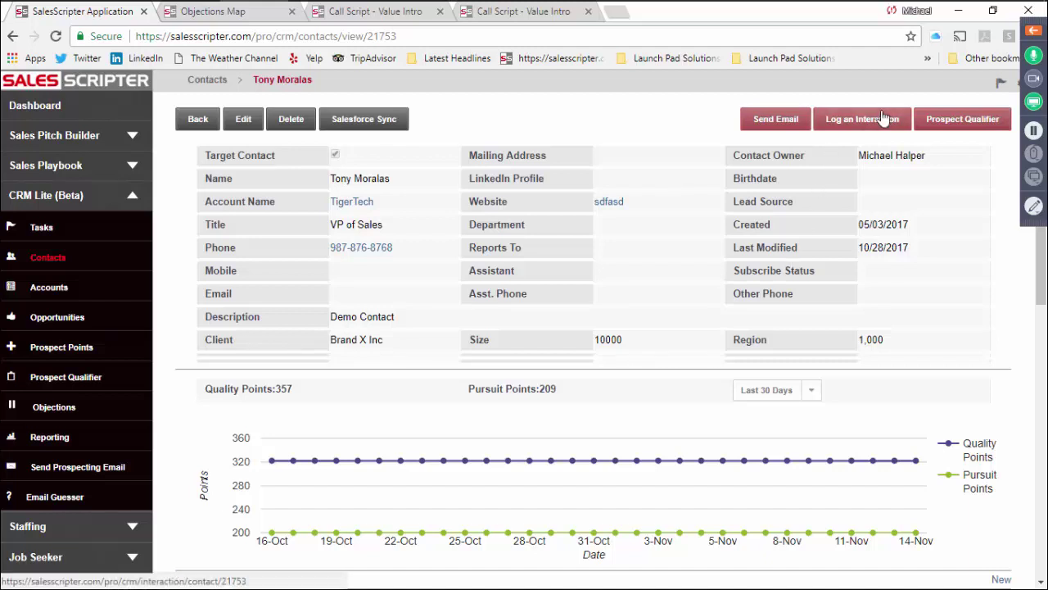
Start logging an interaction for the TigerTech VP of Sales contact with the category Phone Call.
click(855, 125)
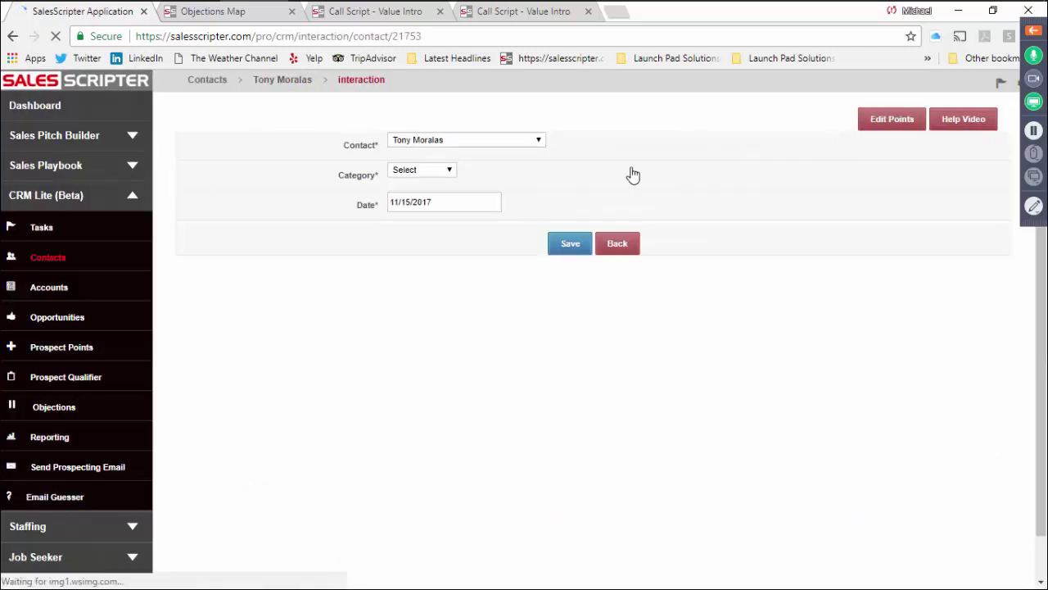
click(495, 174)
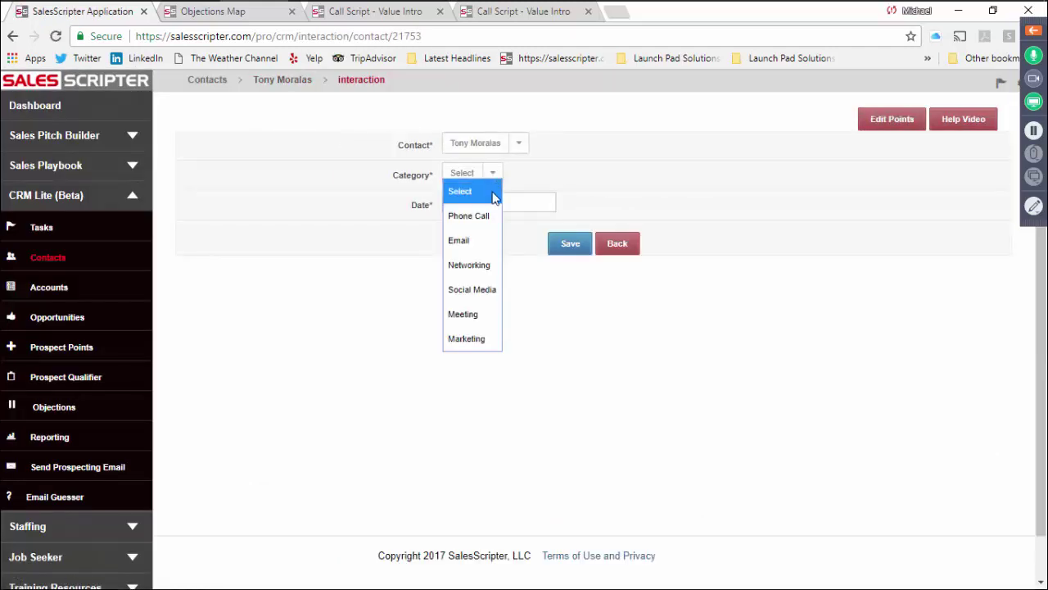
click(472, 216)
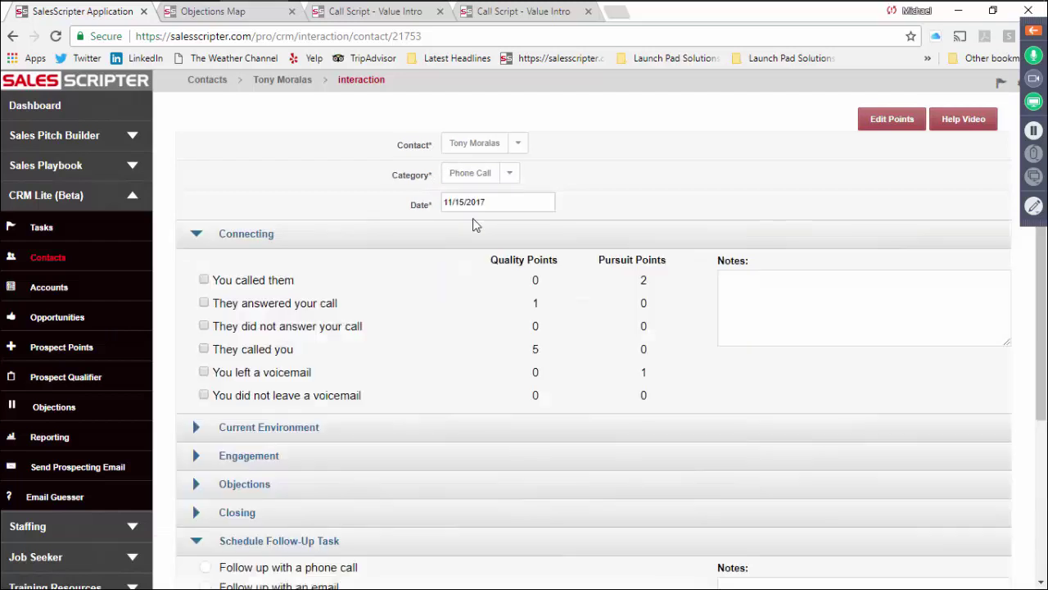
Expand the Current Environment, Engagement, Objections and Closing sections of the phone call interaction form and check the other category options.
click(206, 429)
scroll(205, 450, down, 3)
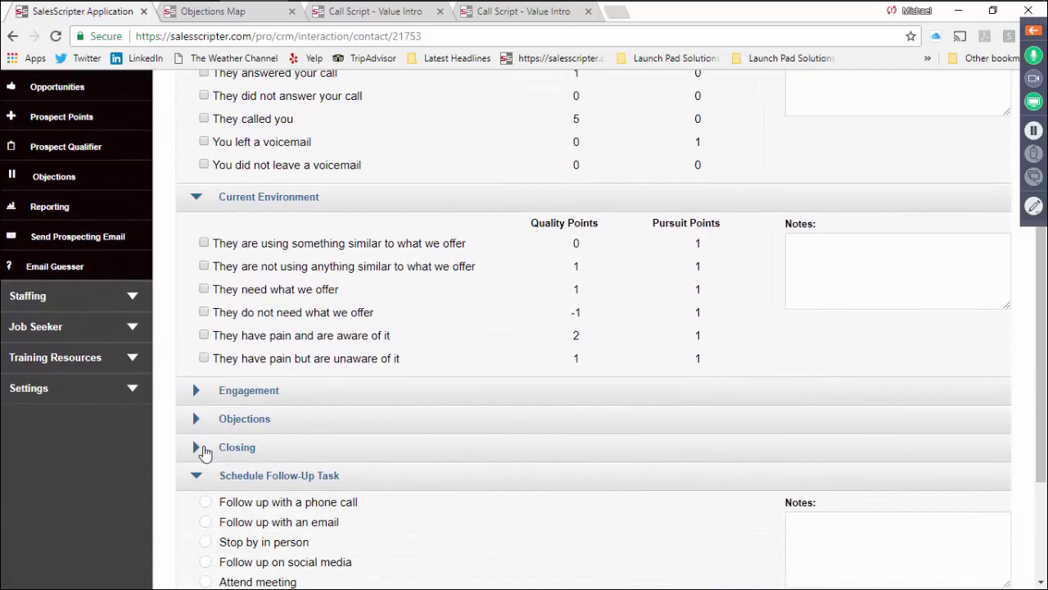
click(195, 392)
scroll(205, 450, down, 4)
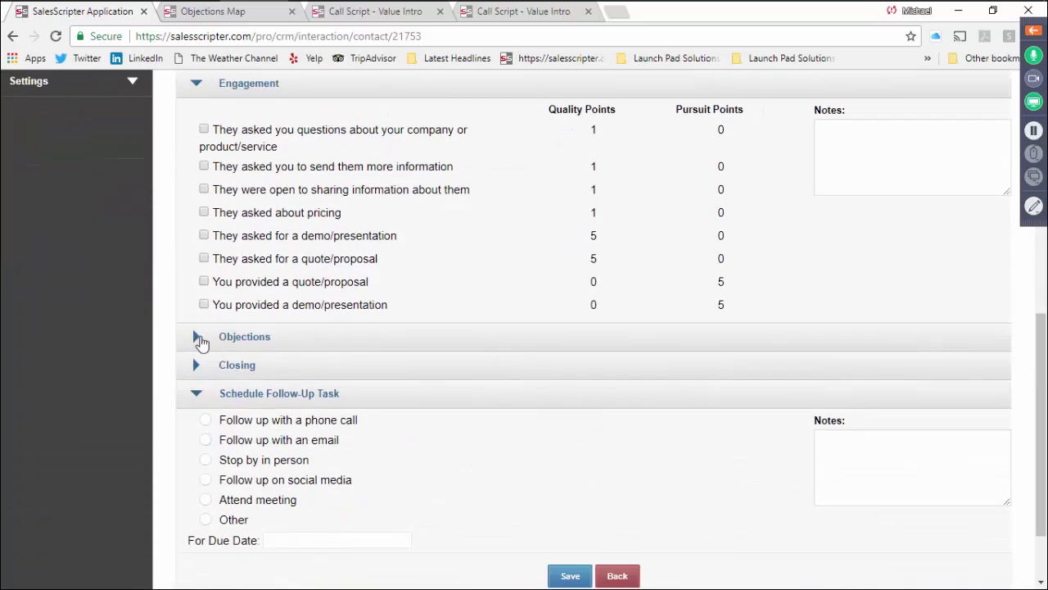
click(197, 338)
scroll(528, 285, up, 8)
click(509, 173)
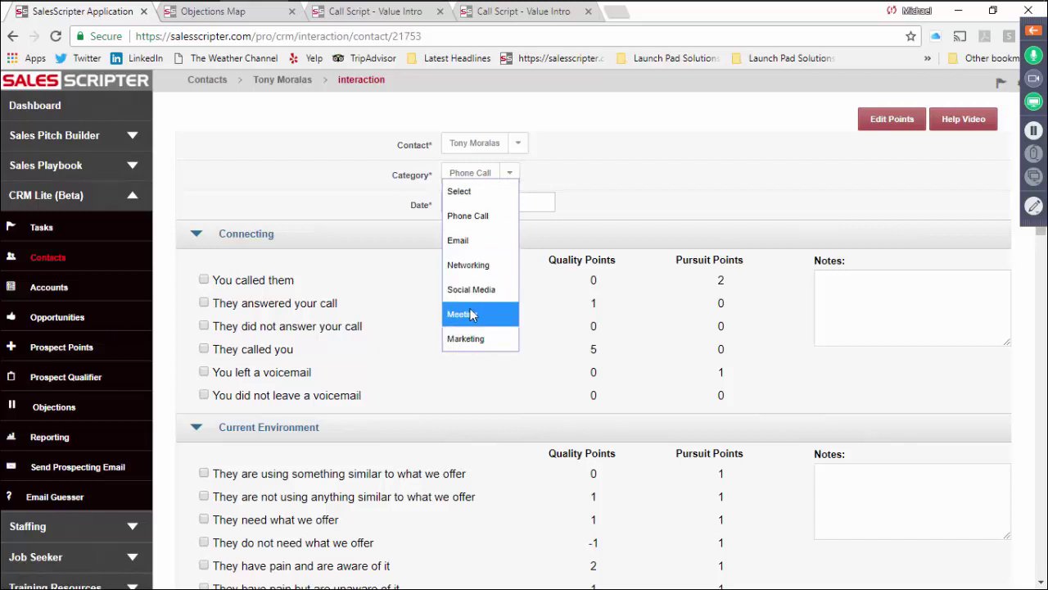
click(674, 172)
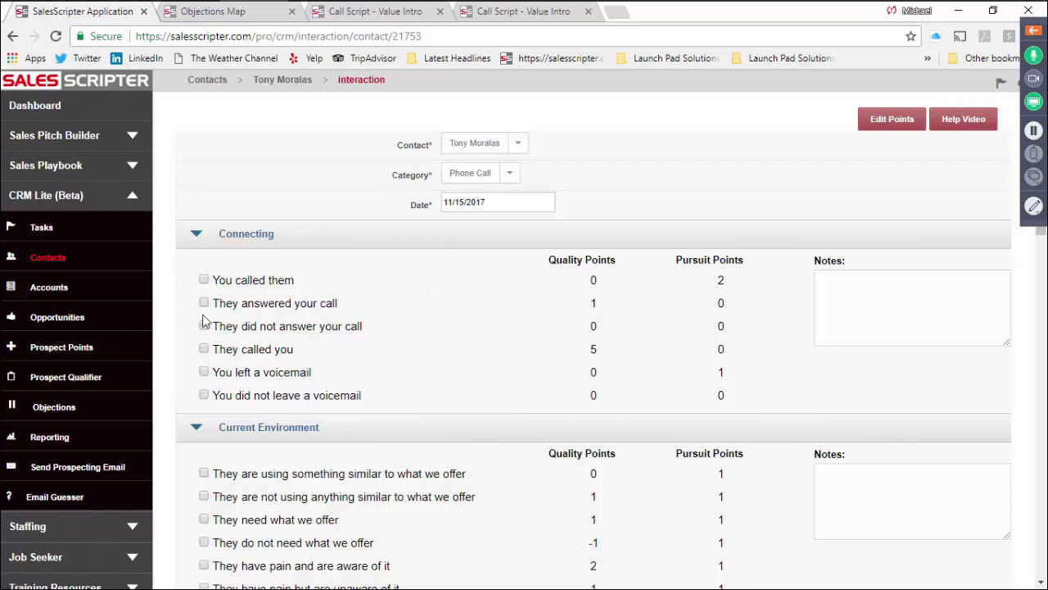
scroll(270, 343, down, 4)
scroll(271, 344, down, 9)
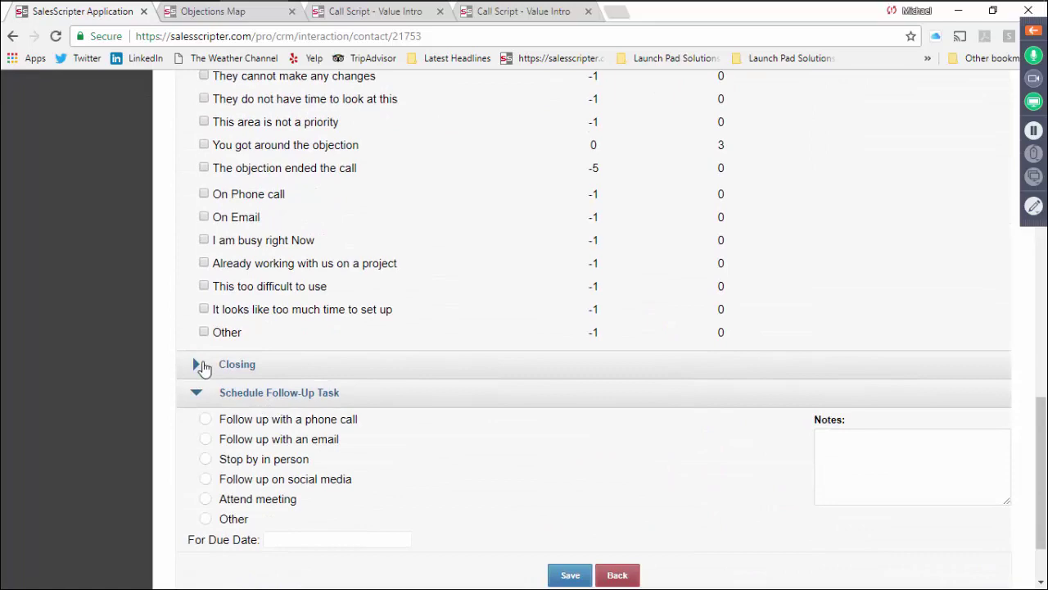
click(200, 366)
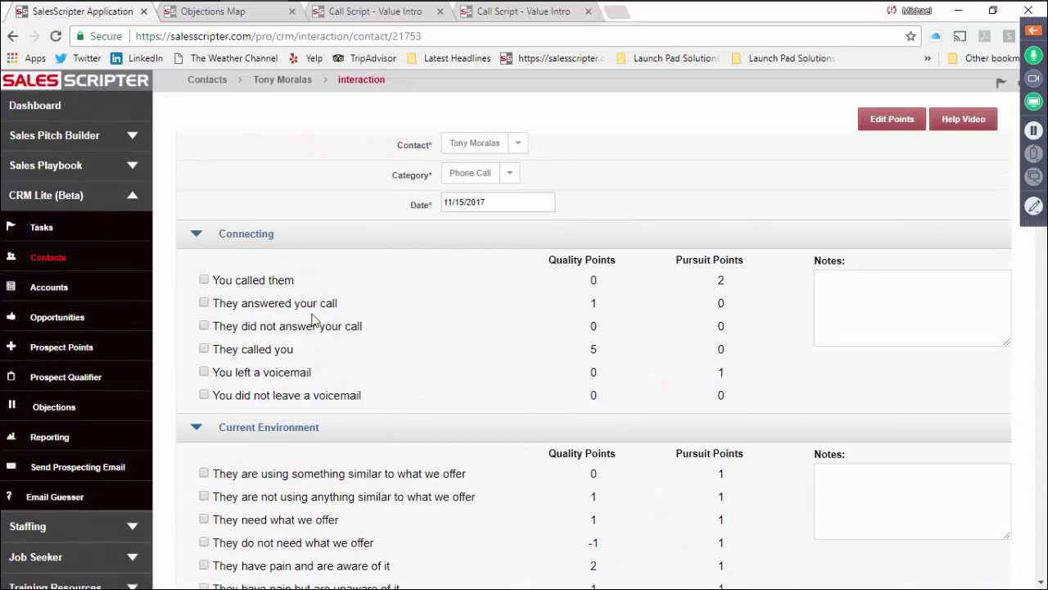
Record that you called them, they answered, they are not using anything similar, and they asked for a quote/proposal.
click(204, 281)
scroll(212, 394, down, 2)
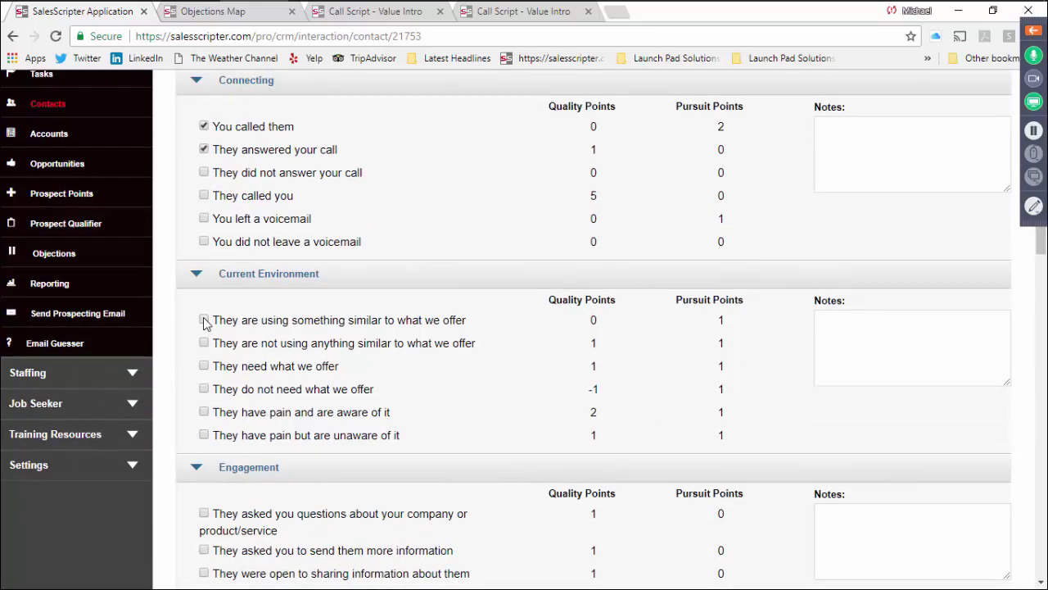
click(204, 342)
scroll(217, 415, down, 2)
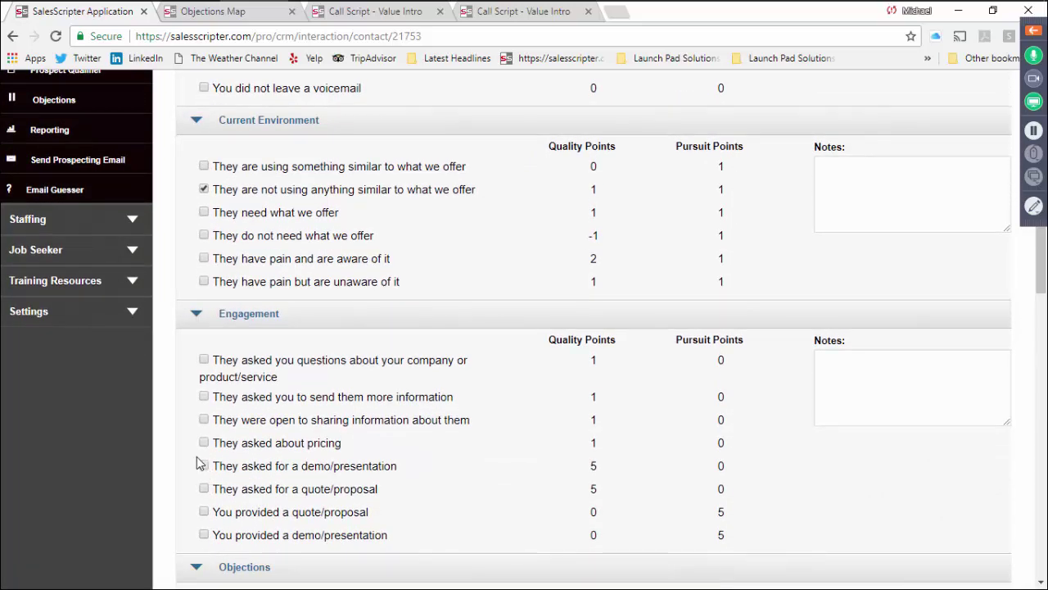
click(204, 488)
scroll(453, 323, up, 4)
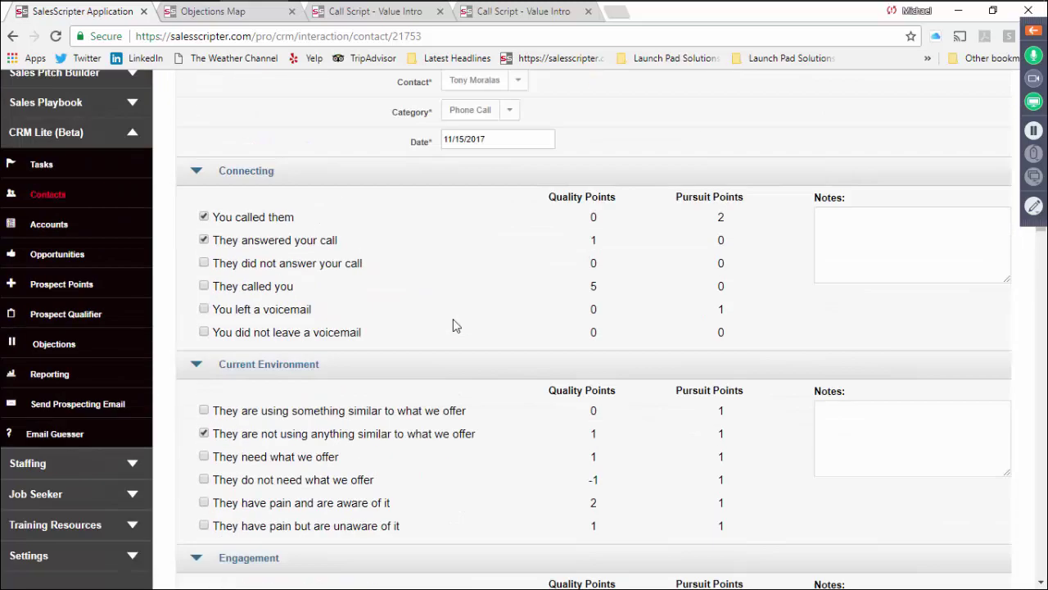
click(203, 279)
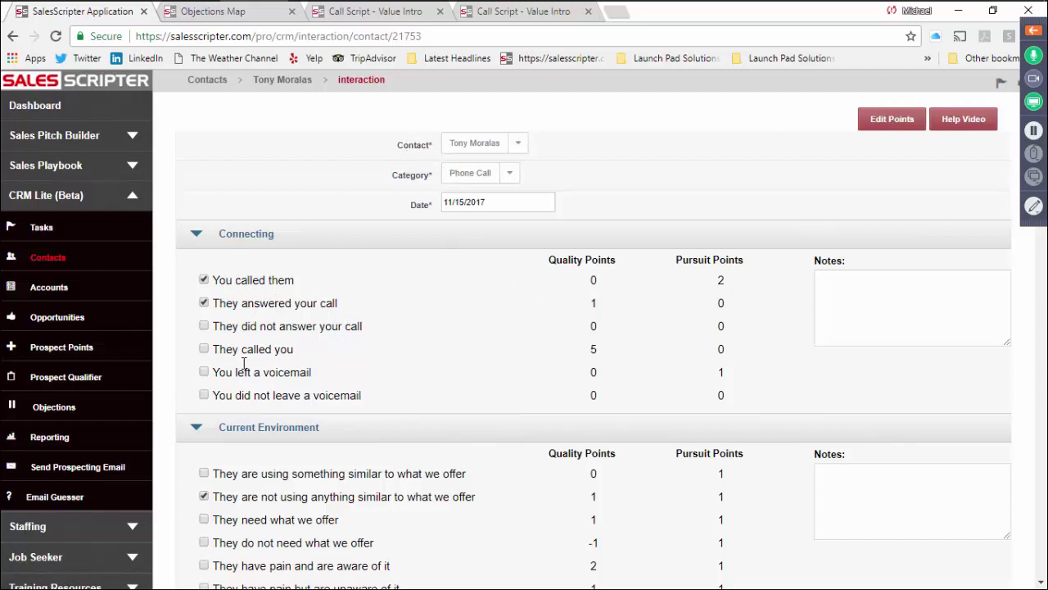
scroll(238, 528, down, 2)
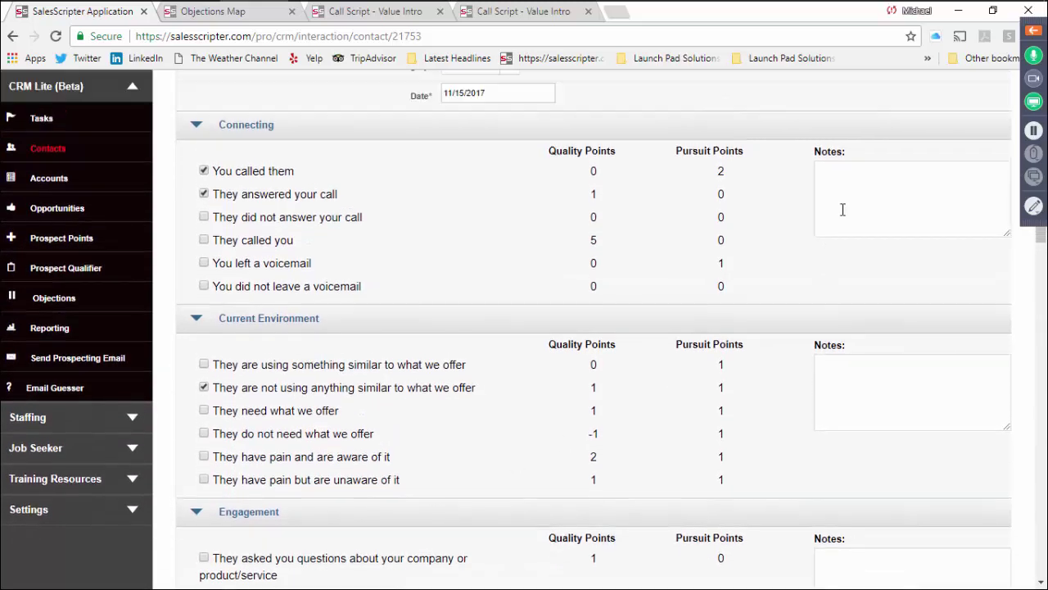
scroll(842, 210, up, 1)
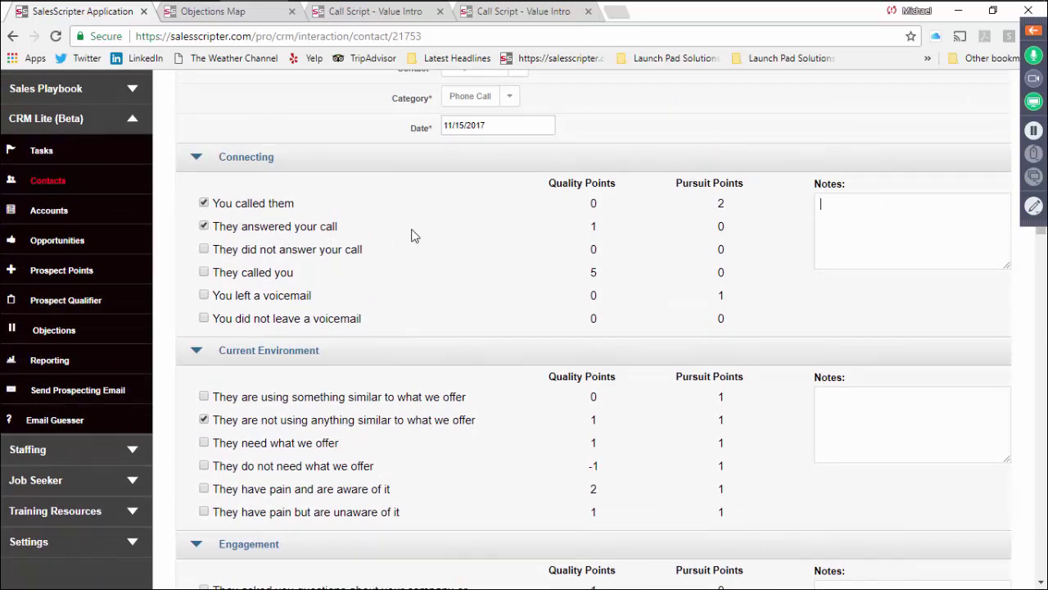
scroll(352, 279, up, 2)
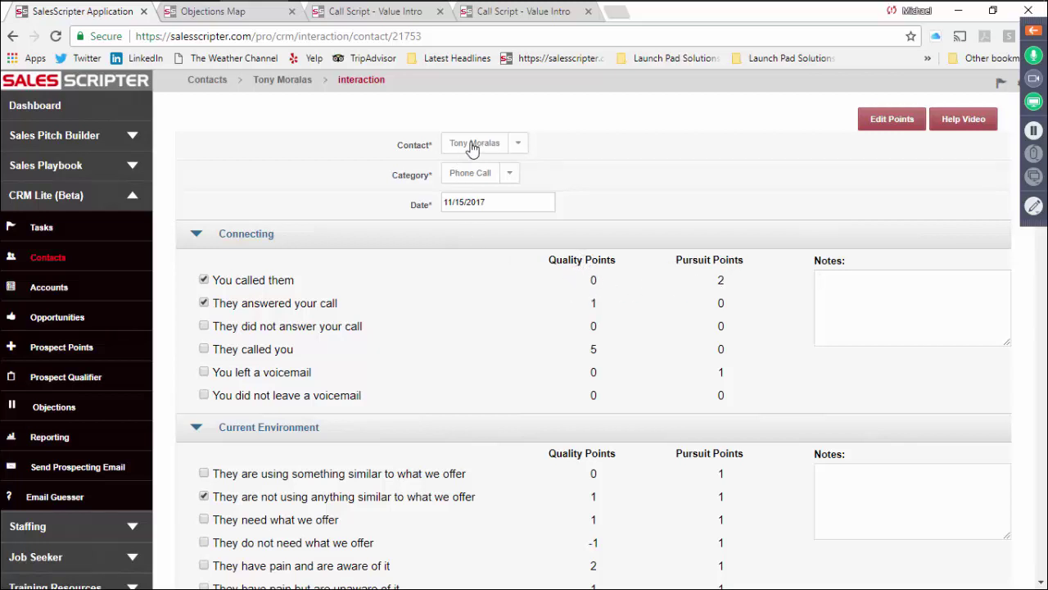
Examine the Quality Points and Pursuit Points assigned to the Connecting and Current Environment outcomes.
click(204, 302)
drag(559, 262, 624, 262)
click(590, 288)
double_click(594, 303)
scroll(602, 402, down, 2)
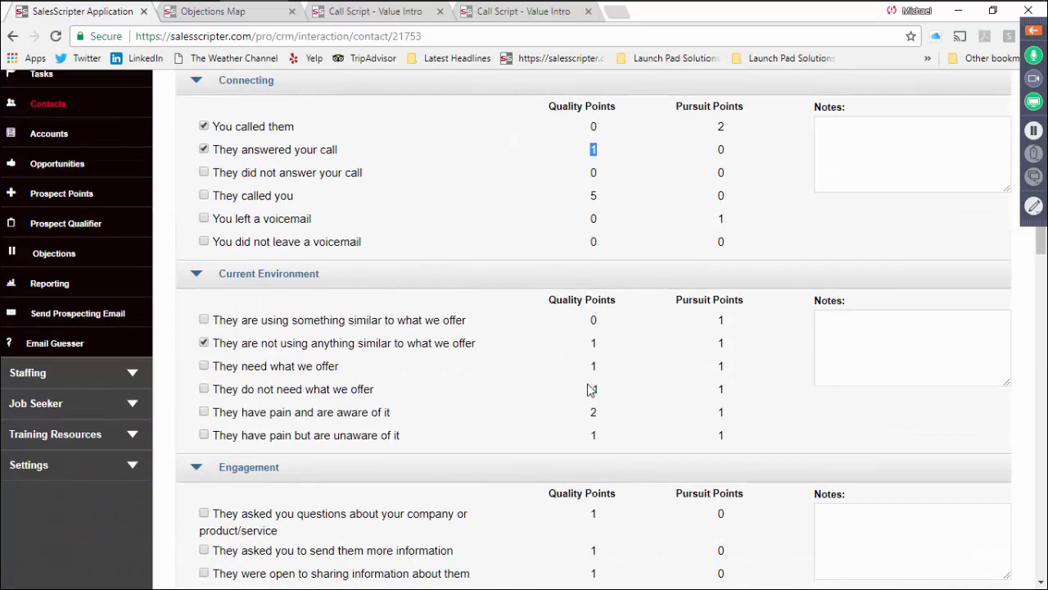
double_click(592, 390)
scroll(759, 243, up, 2)
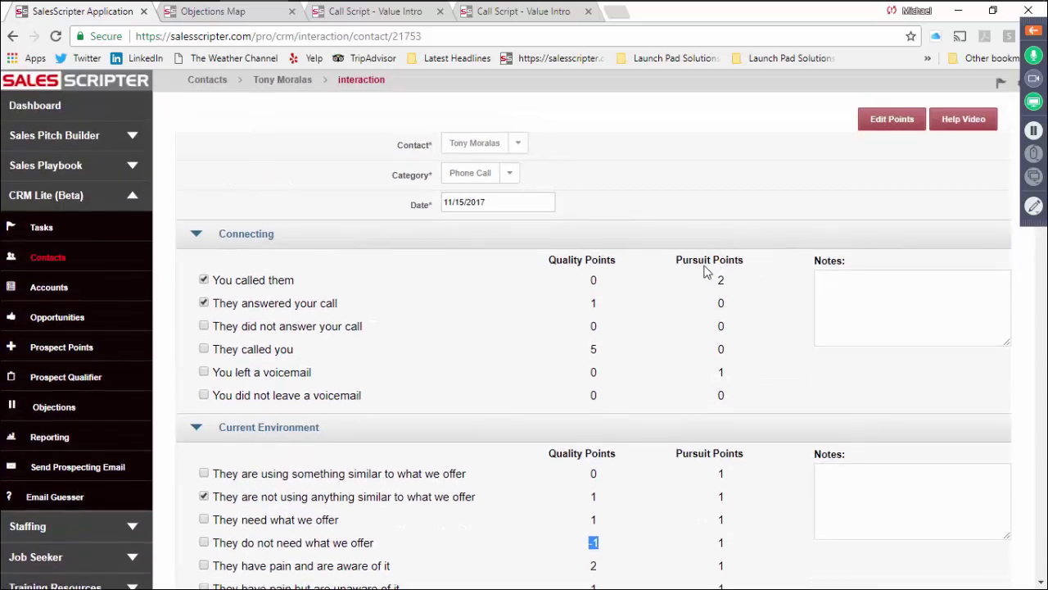
double_click(720, 280)
click(721, 303)
scroll(660, 348, down, 1)
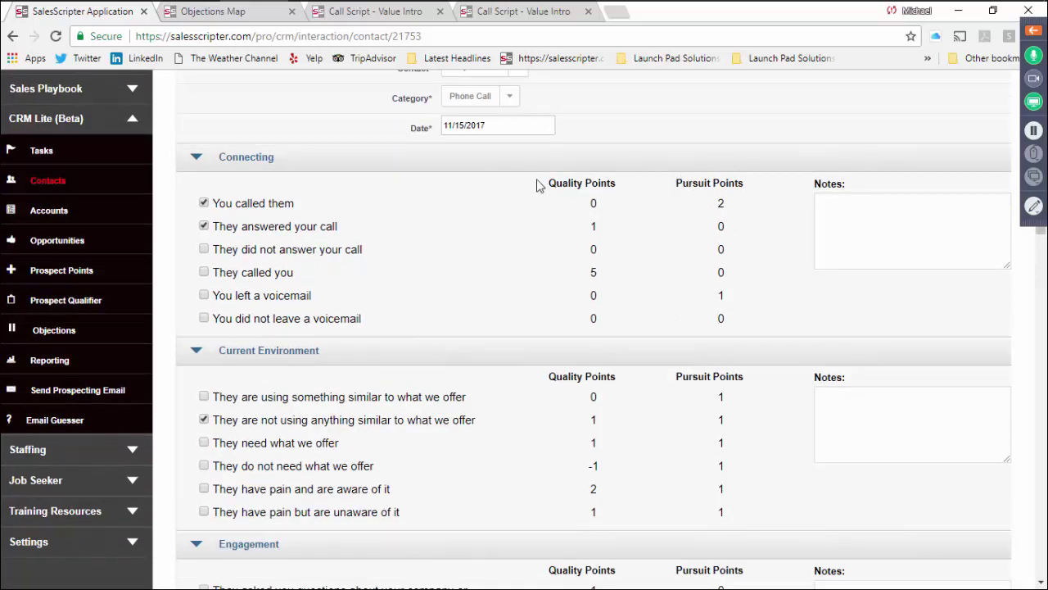
triple_click(705, 183)
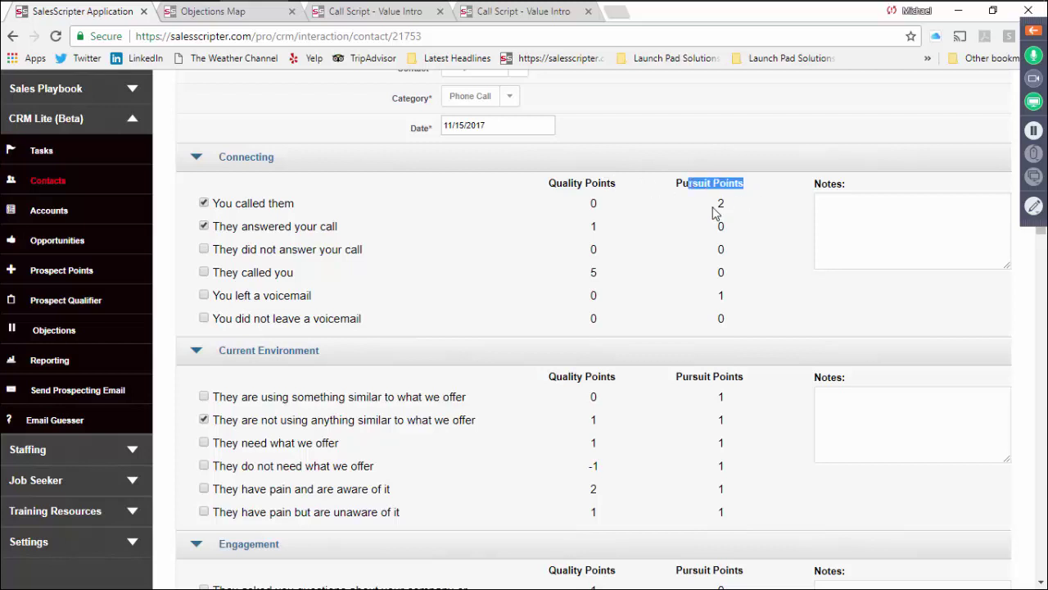
click(719, 214)
drag(721, 205, 721, 217)
click(721, 227)
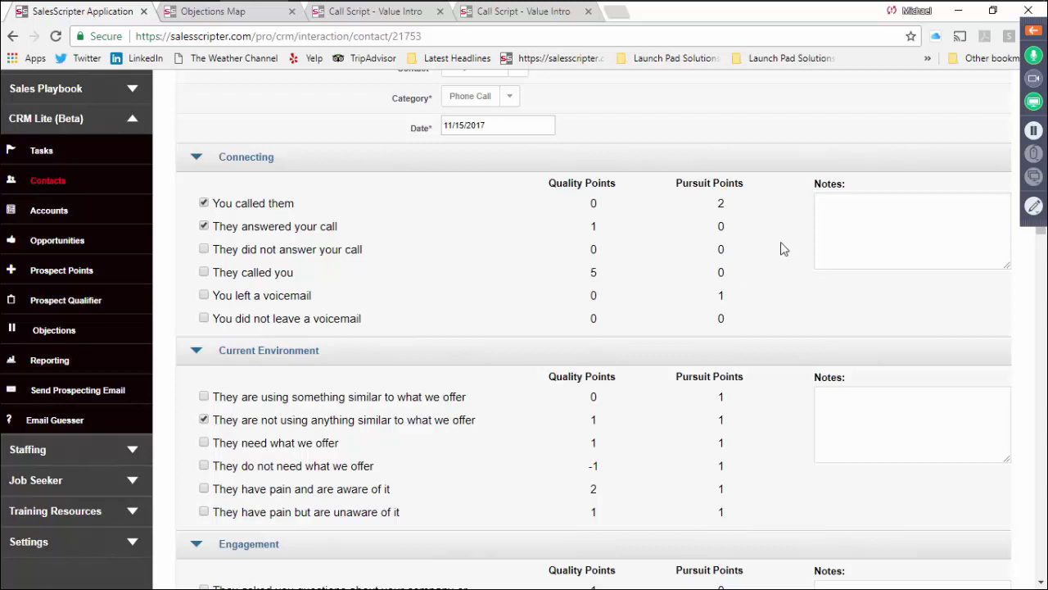
Record the objection "They do not have budget" for the phone call.
scroll(354, 391, down, 2)
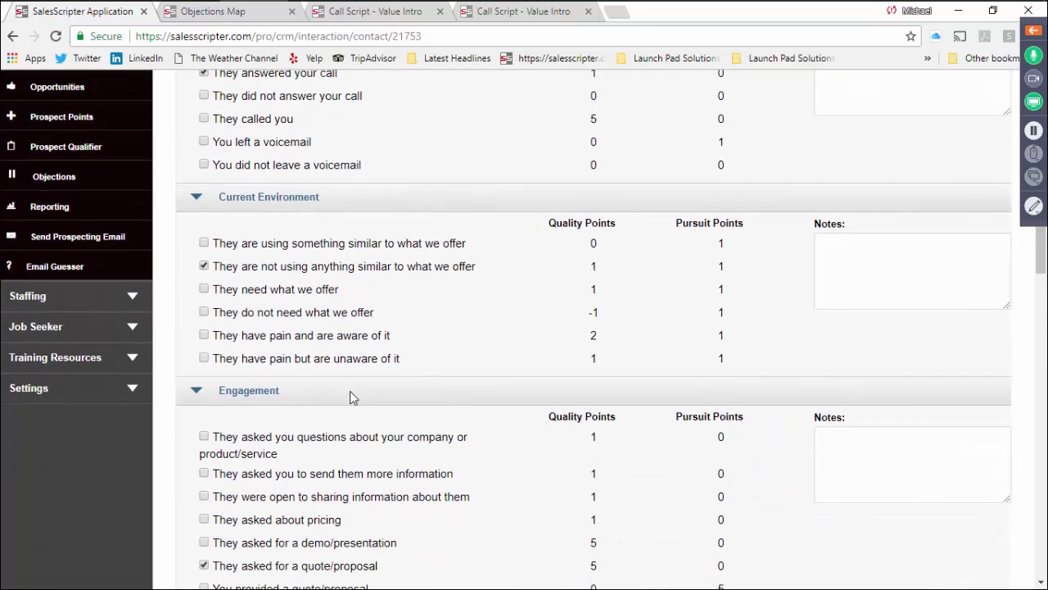
scroll(349, 388, down, 4)
scroll(351, 380, down, 4)
scroll(351, 382, up, 3)
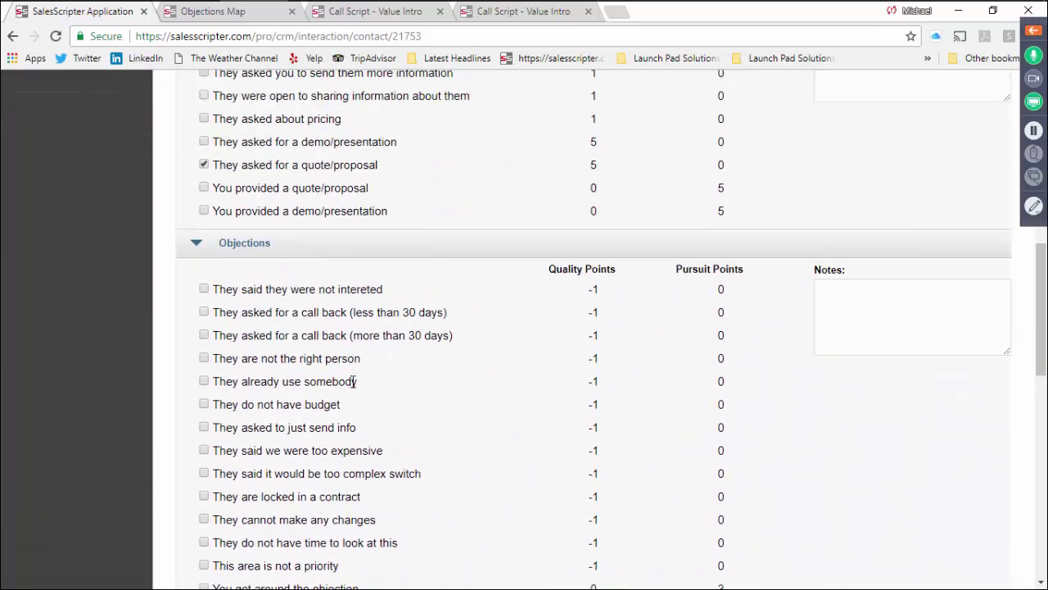
scroll(351, 382, down, 2)
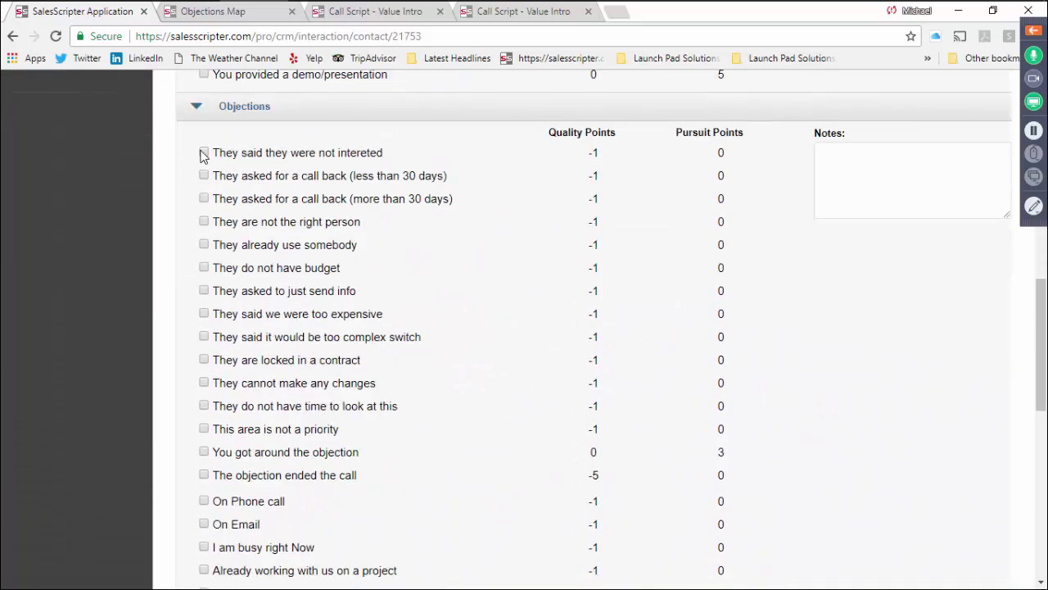
click(204, 267)
scroll(486, 308, down, 1)
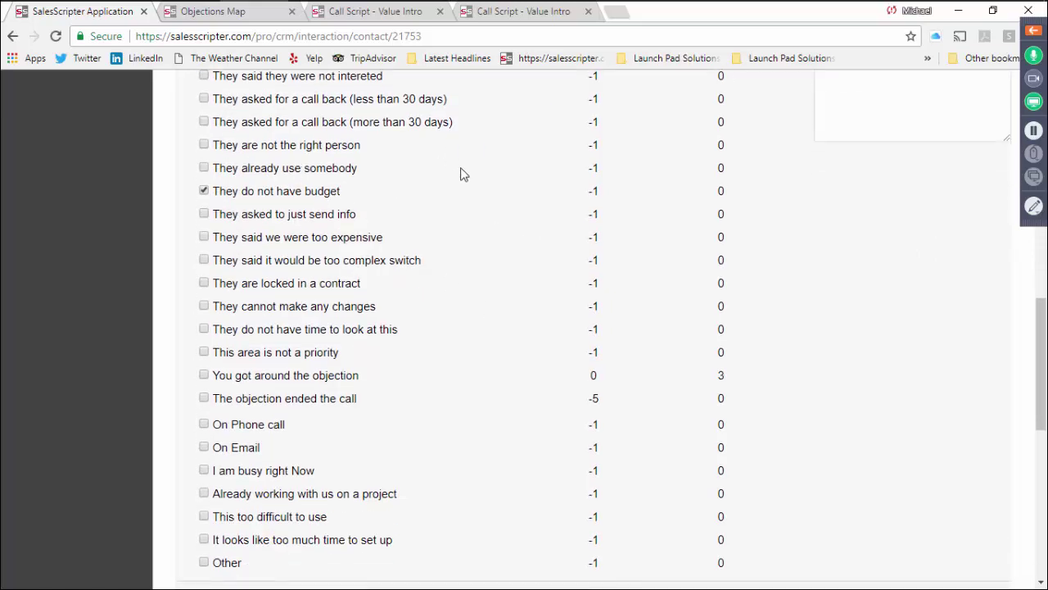
scroll(493, 187, up, 1)
Schedule a follow-up phone call due November 22, 2017 and save the interaction.
scroll(548, 270, down, 8)
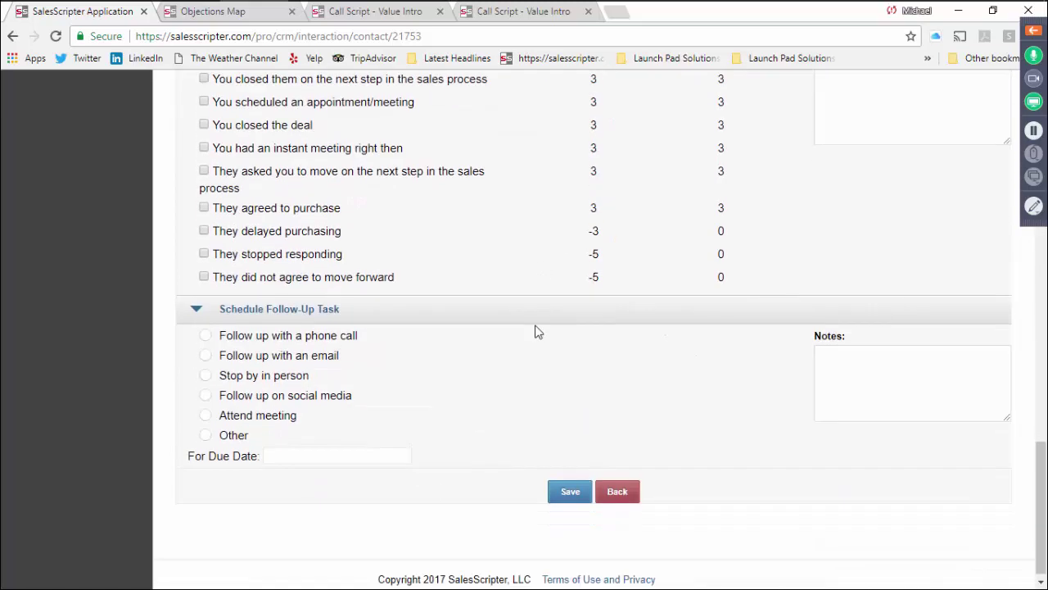
click(206, 327)
click(310, 450)
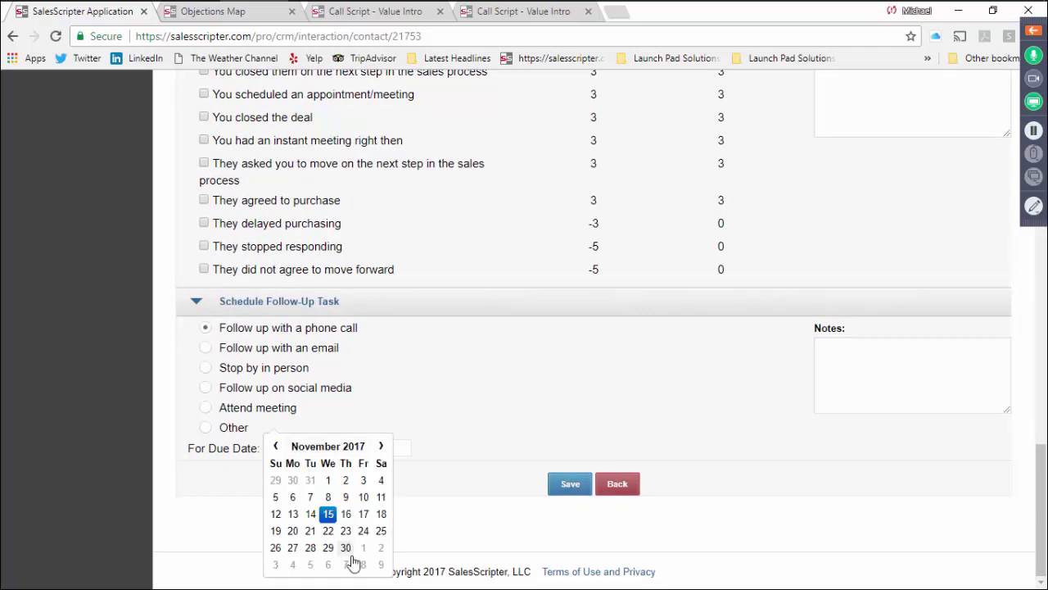
click(327, 530)
click(570, 485)
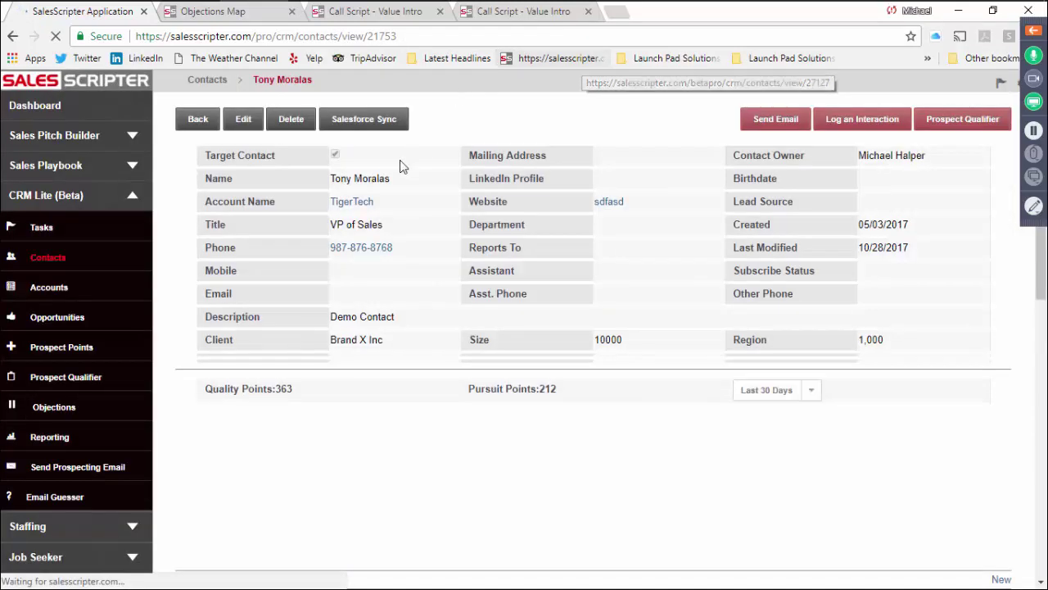
Review the contact's updated quality and pursuit points, trend chart and activities.
scroll(899, 431, down, 1)
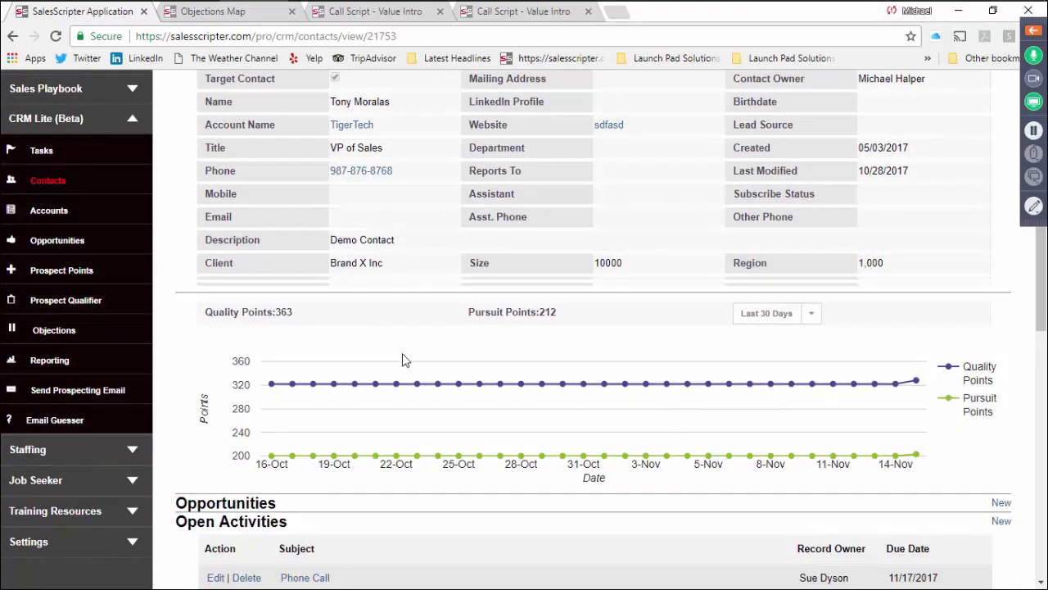
scroll(438, 336, down, 5)
scroll(442, 255, up, 6)
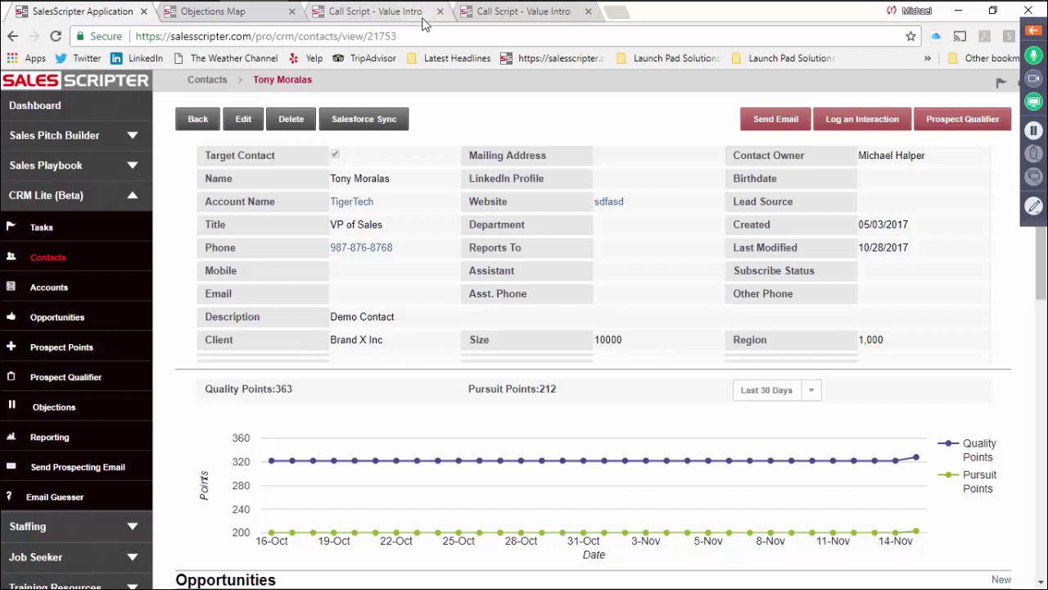
Open the Prospect Points report and compare the users' pursuit points and quality points chart.
click(71, 347)
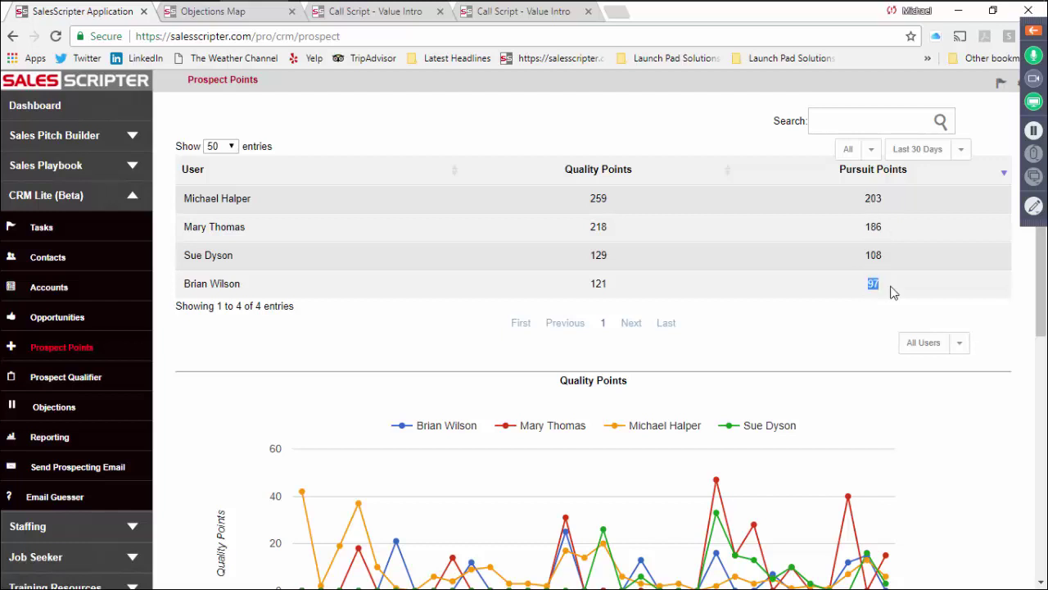
click(874, 222)
scroll(691, 342, down, 3)
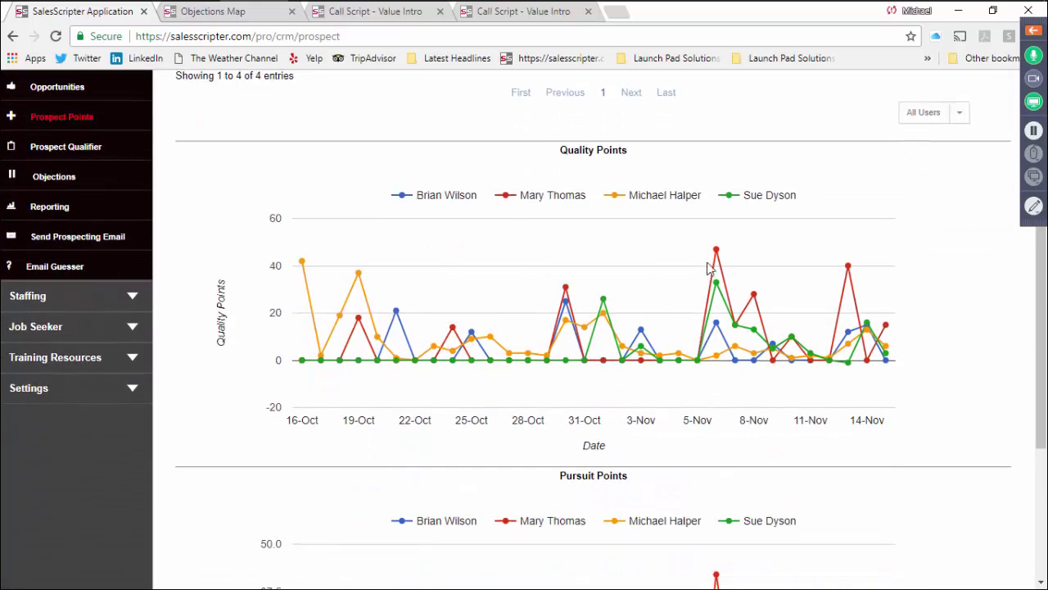
Filter the Prospect Points charts from all users to the user with the highest pursuit points.
scroll(940, 176, up, 1)
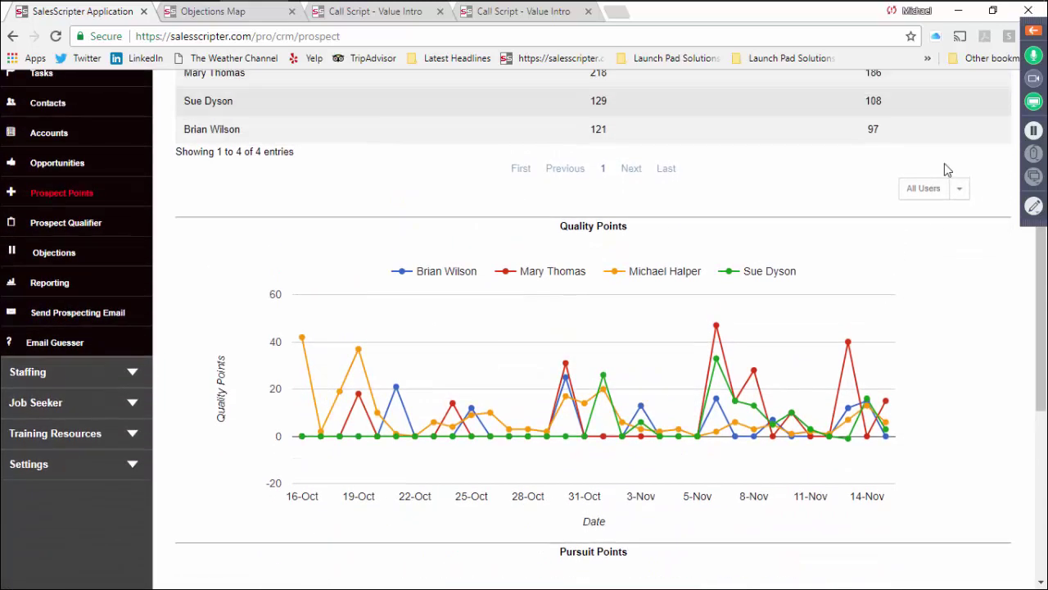
scroll(946, 172, up, 1)
click(958, 267)
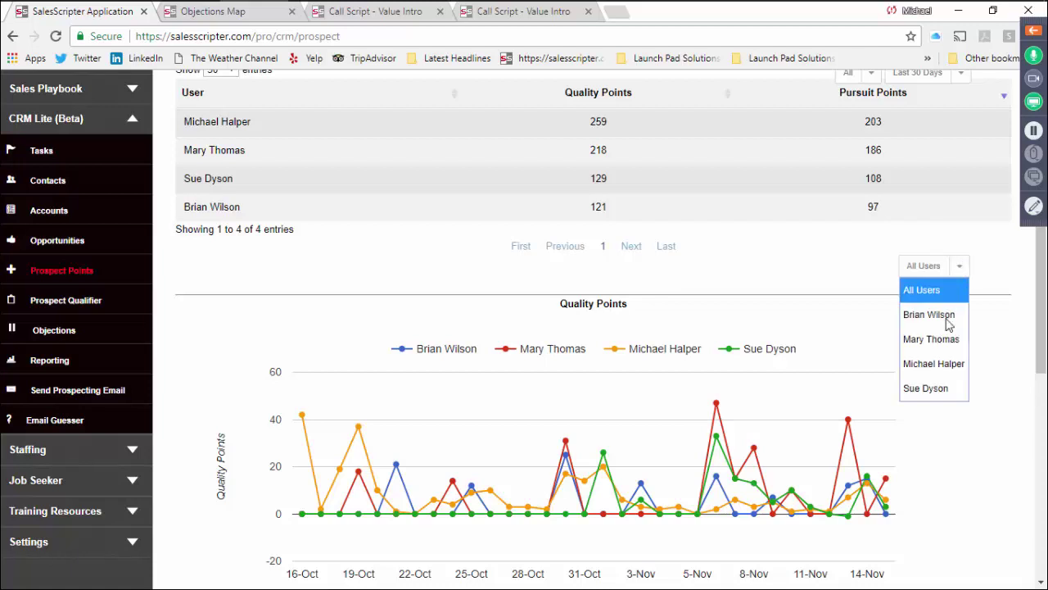
click(934, 363)
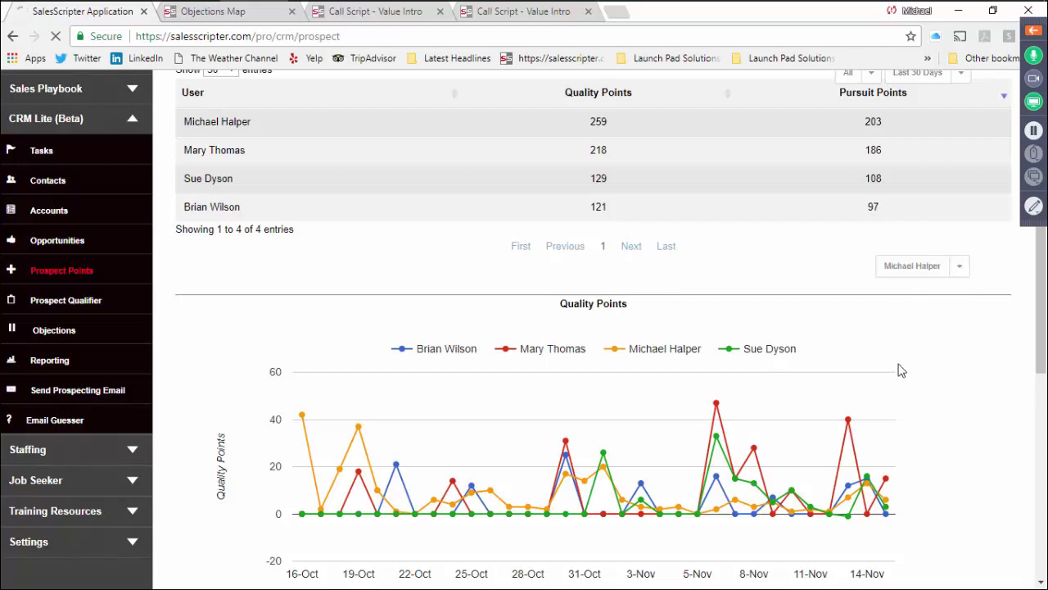
Examine the filtered user's Quality Points and Pursuit Points charts for how the daily points rise and fall over the period.
scroll(594, 401, down, 2)
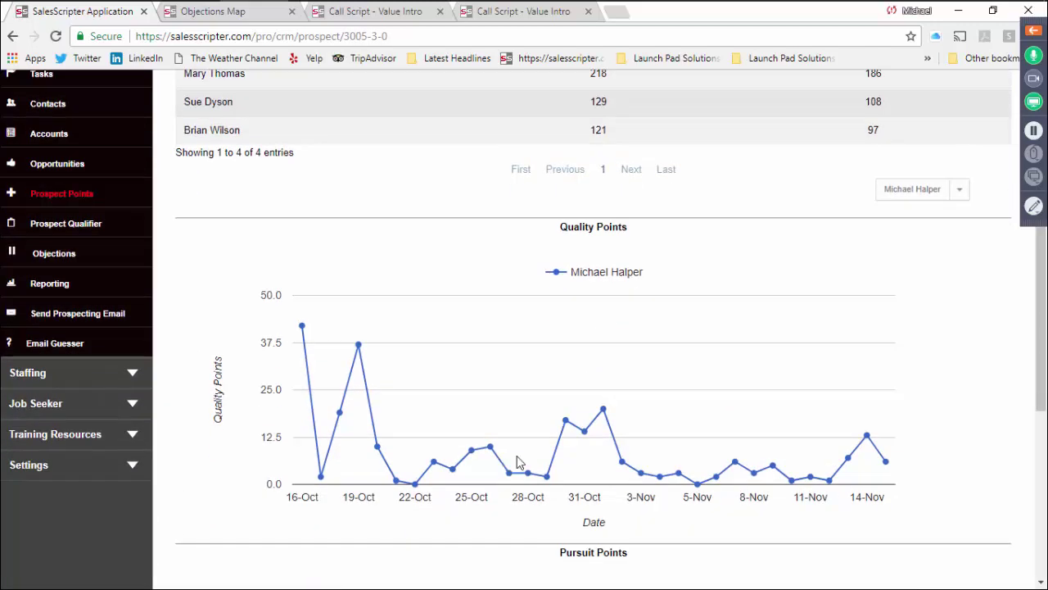
scroll(665, 443, down, 4)
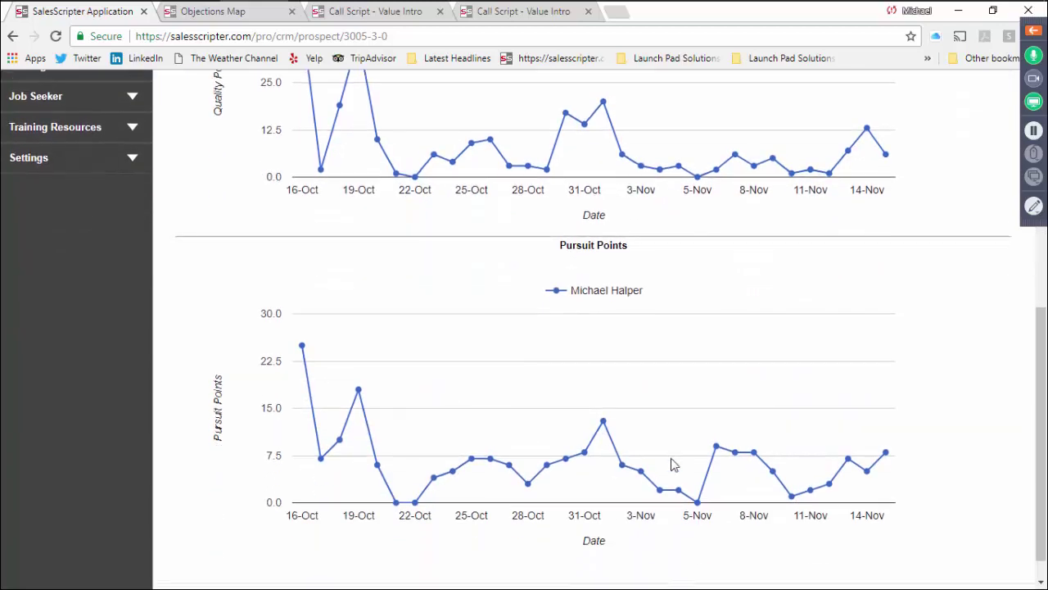
scroll(752, 407, up, 5)
scroll(644, 381, down, 3)
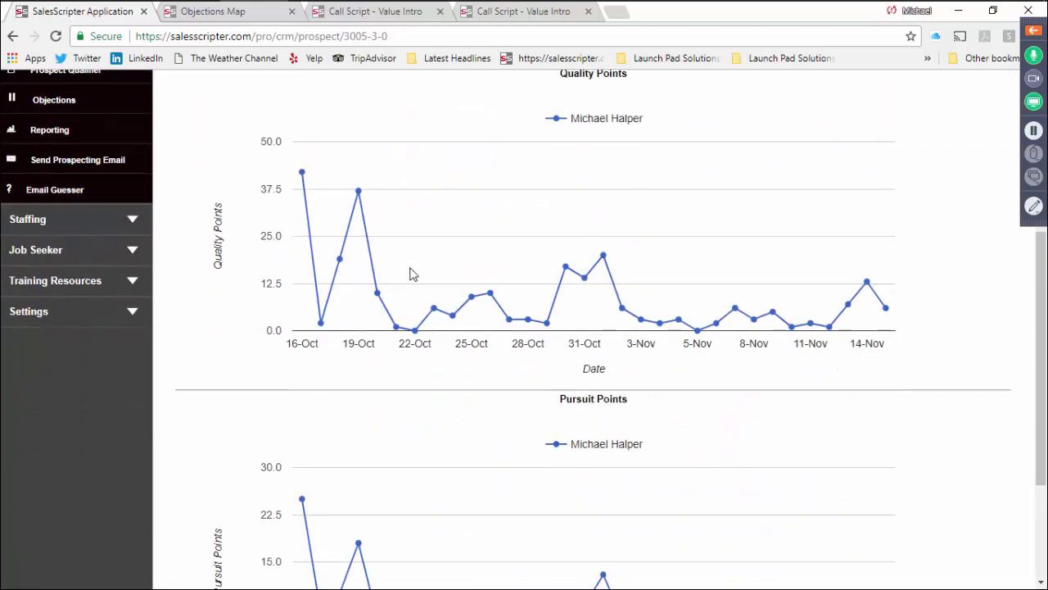
scroll(604, 414, down, 3)
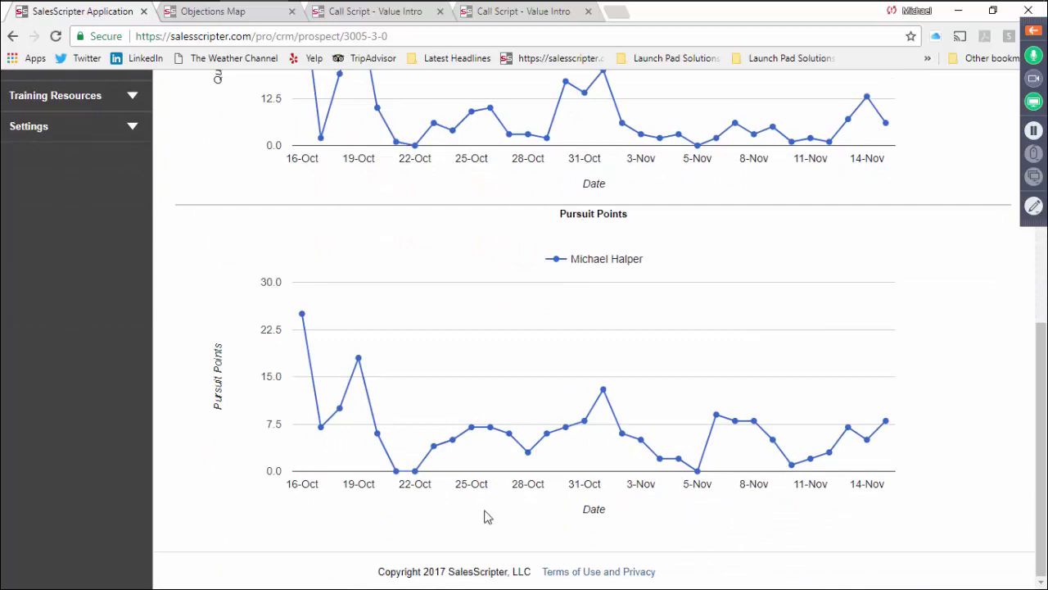
scroll(606, 352, up, 5)
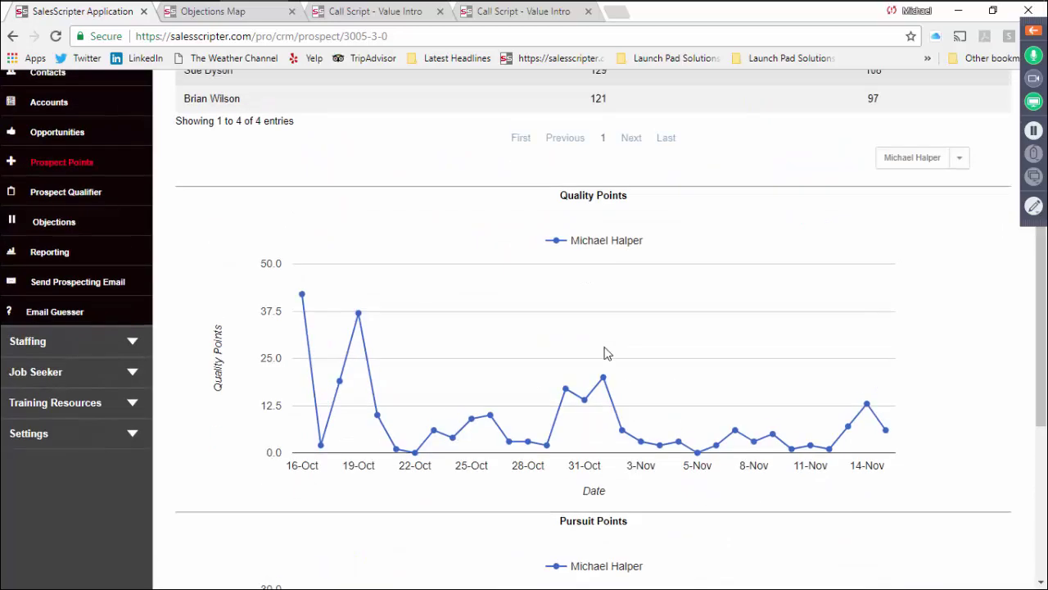
scroll(647, 454, down, 2)
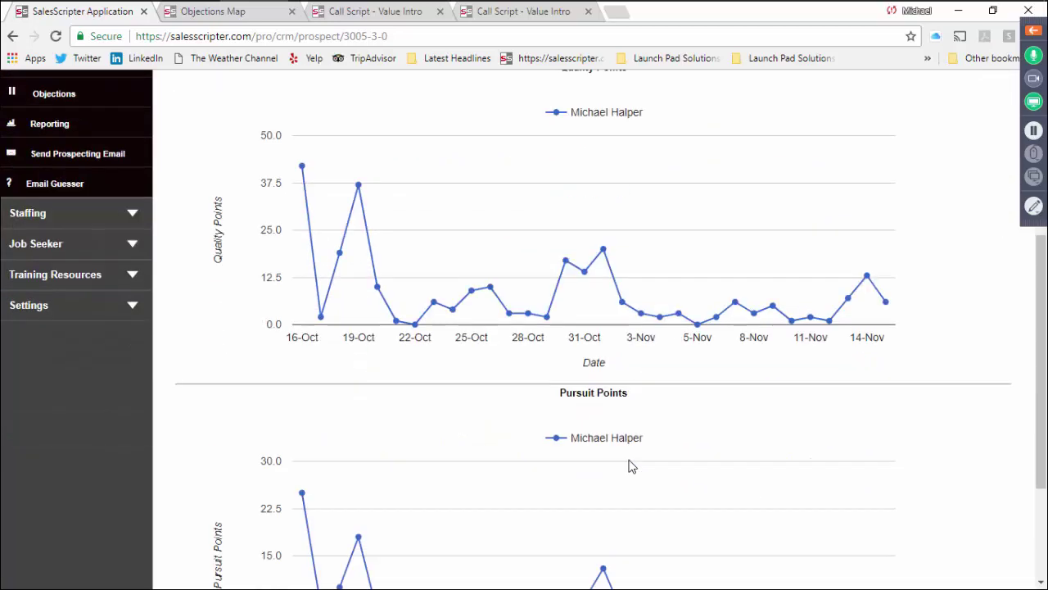
scroll(631, 465, down, 2)
scroll(613, 404, up, 2)
scroll(610, 402, down, 2)
mouse_move(586, 507)
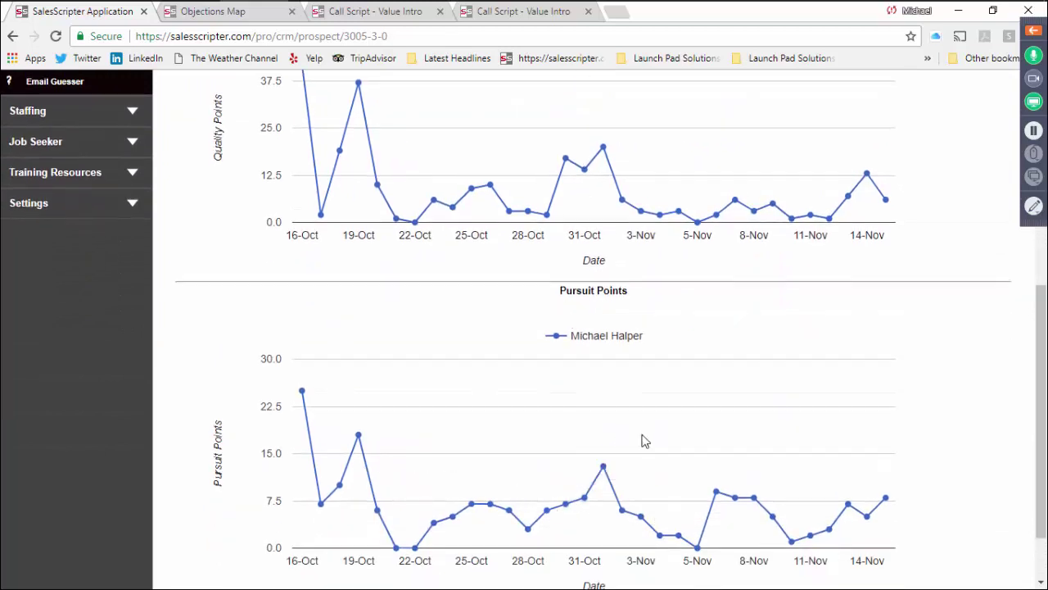
Compare the user ranking table's quality and pursuit point totals with the filtered user's two charts.
mouse_move(864, 206)
scroll(737, 247, up, 1)
scroll(737, 242, up, 4)
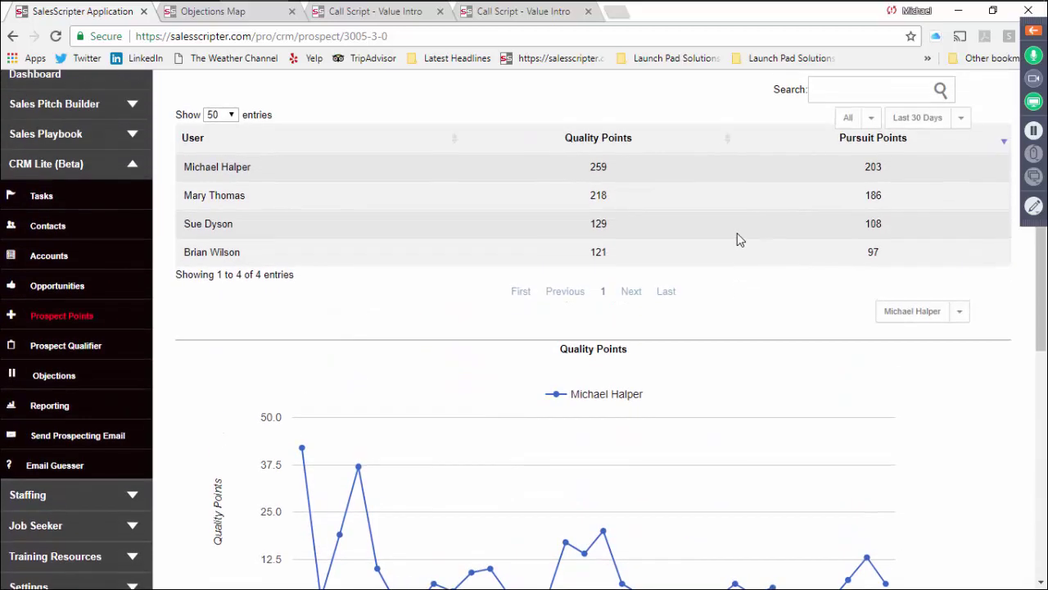
scroll(603, 391, down, 6)
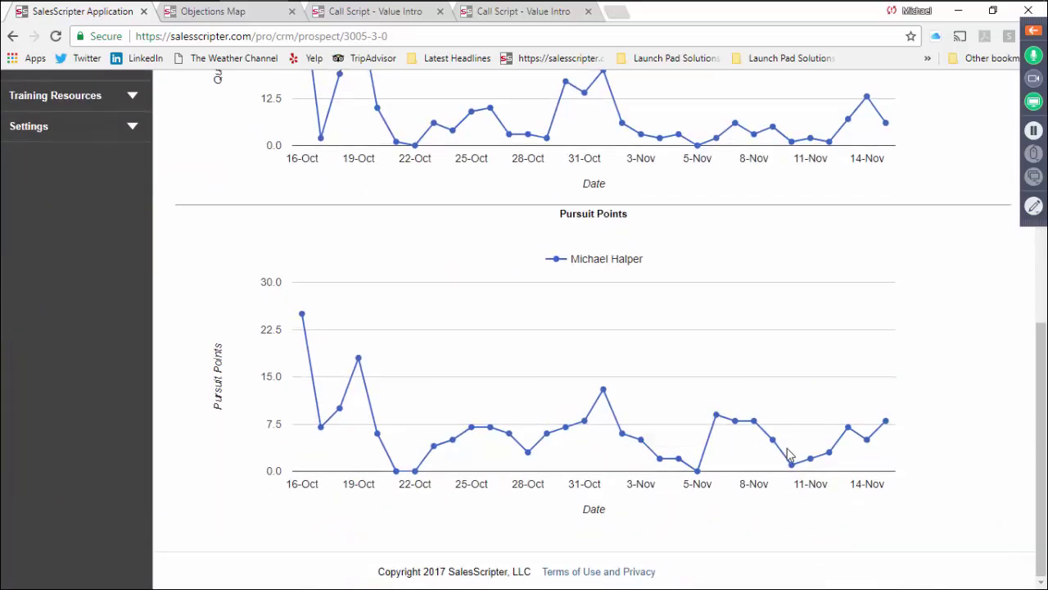
scroll(629, 158, up, 3)
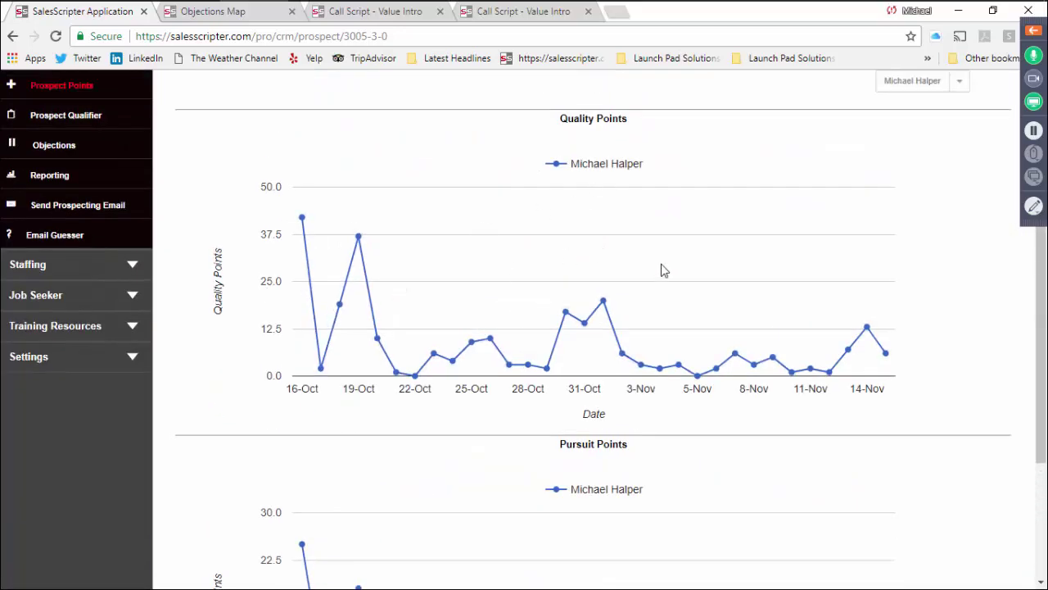
scroll(379, 340, up, 1)
scroll(379, 340, up, 3)
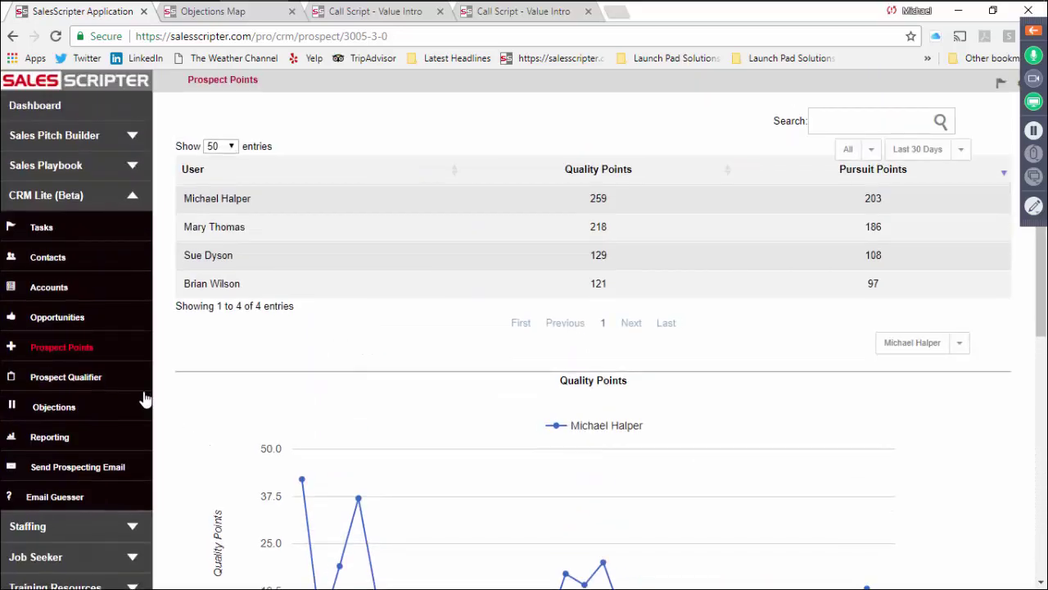
click(61, 351)
scroll(545, 480, down, 6)
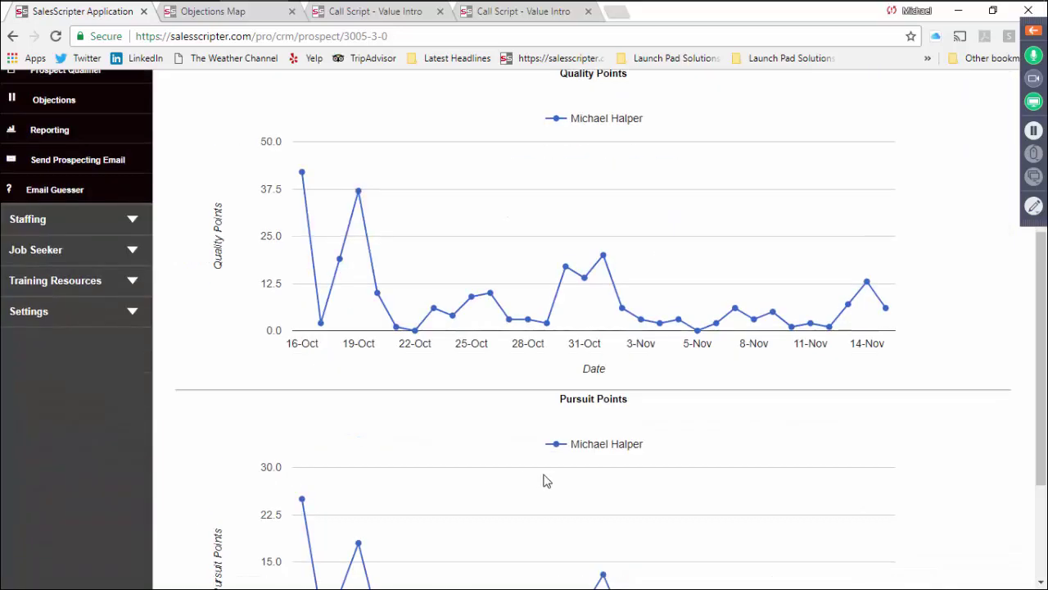
scroll(541, 459, up, 3)
scroll(517, 401, up, 3)
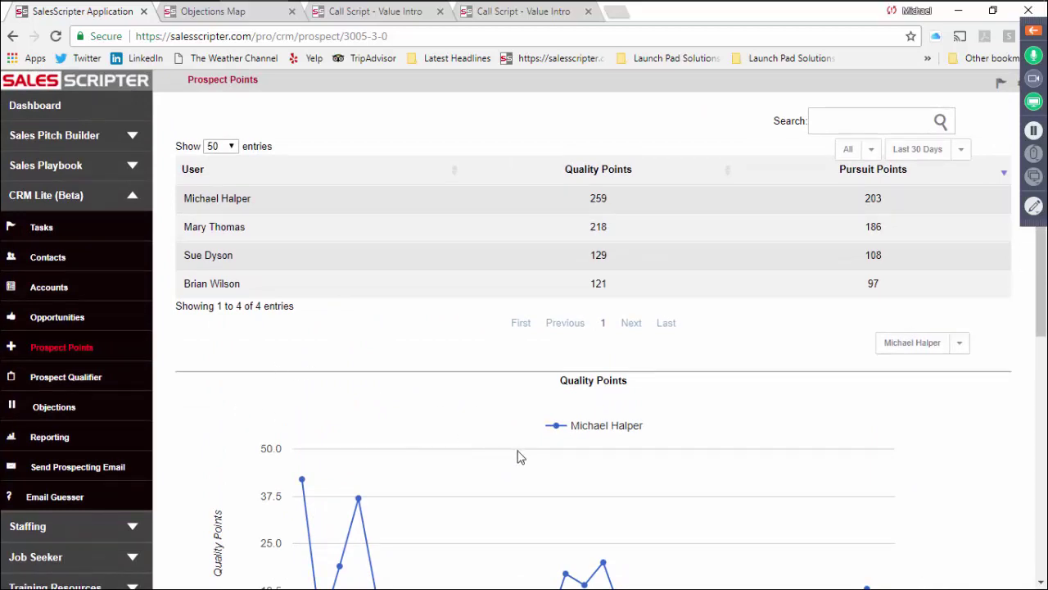
Open the CRM Objections report and review the Objections Received pie chart for all users over the last 30 days.
click(64, 417)
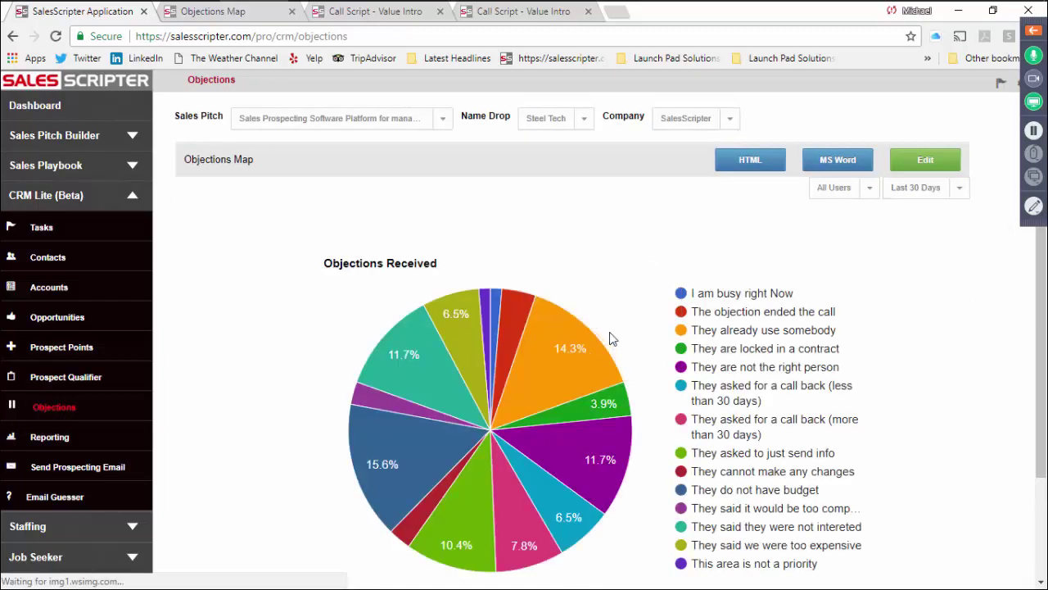
scroll(688, 373, down, 1)
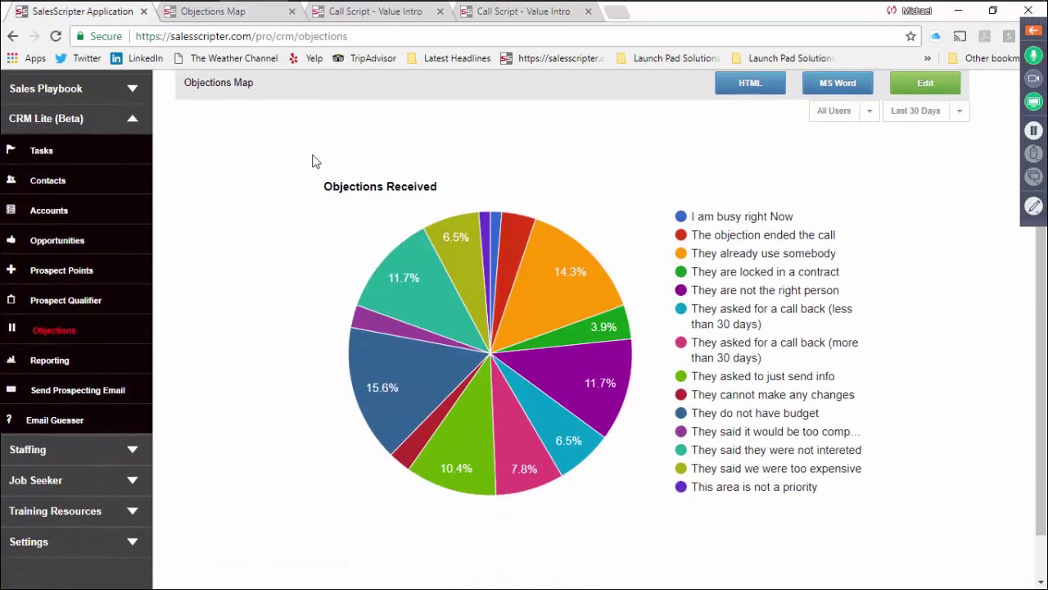
mouse_move(593, 310)
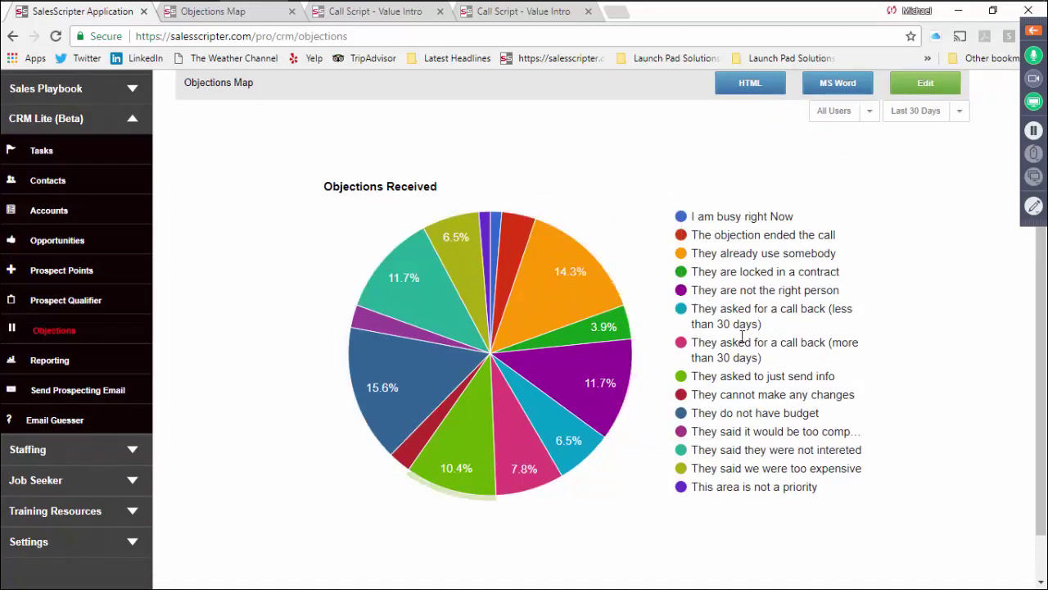
scroll(914, 193, up, 1)
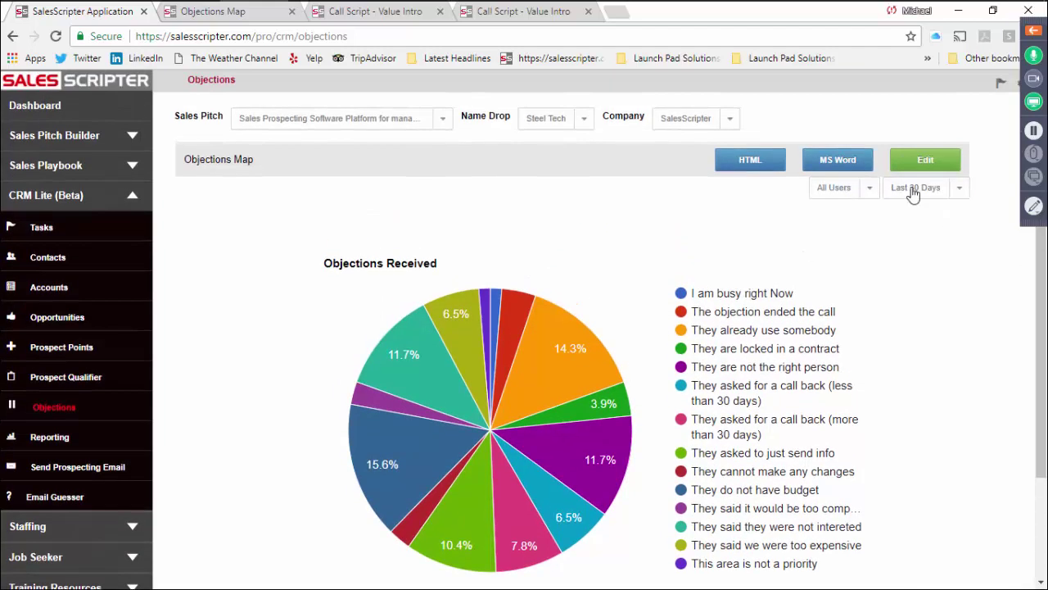
Filter the Objections Received chart to the second individual user listed and review that user's objections.
click(869, 190)
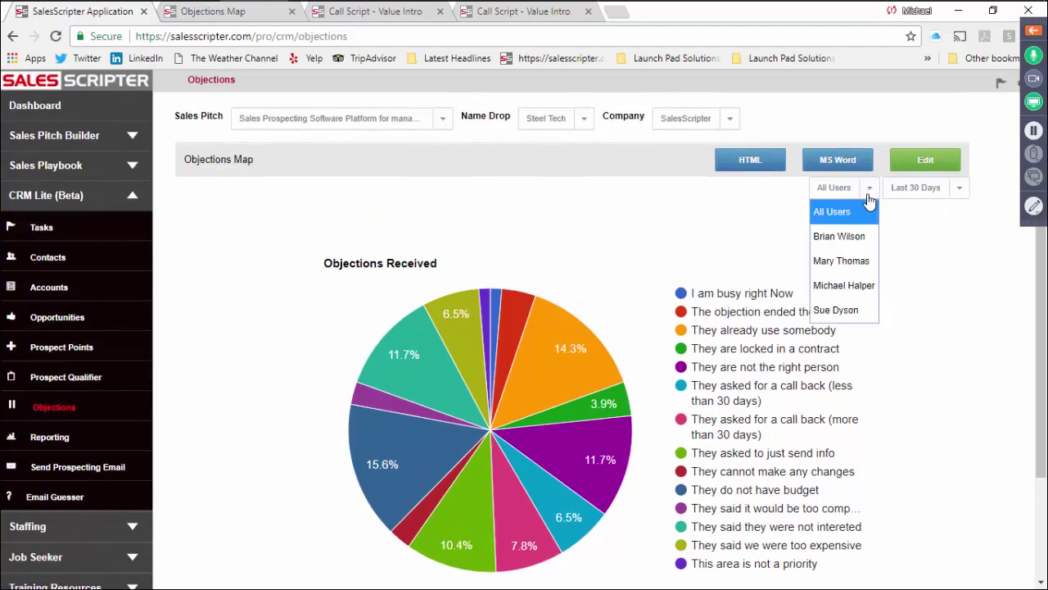
click(843, 262)
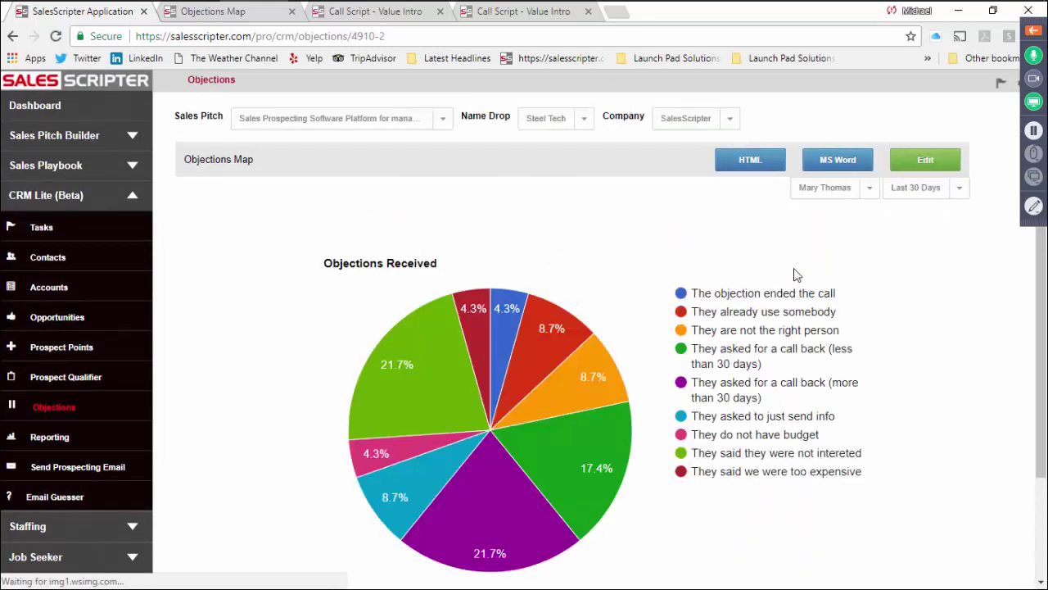
scroll(793, 274, down, 1)
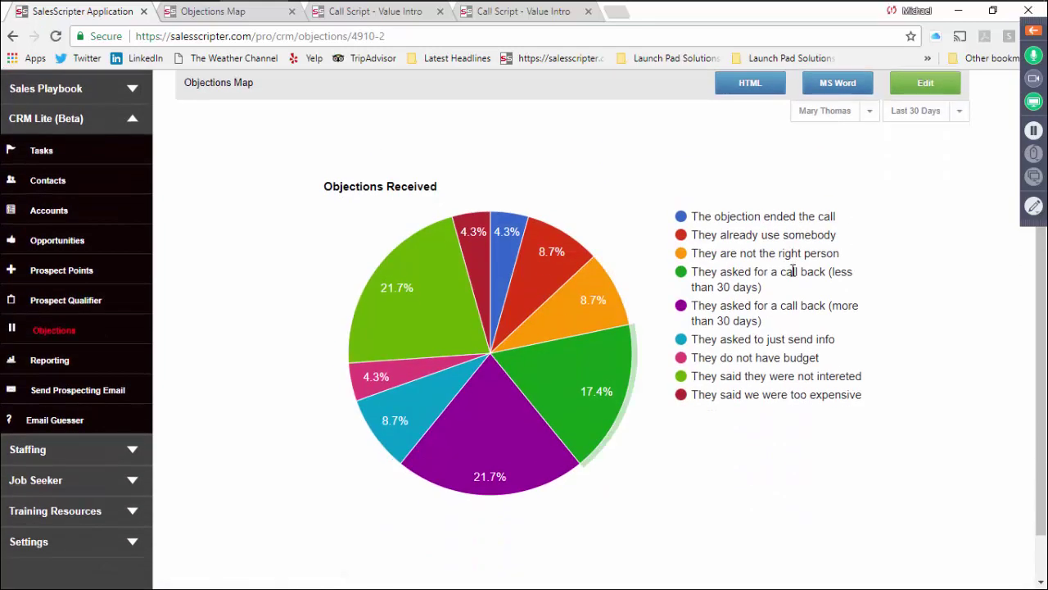
Filter the Objections Received chart to the third and then the fourth individual user and review each breakdown.
click(870, 115)
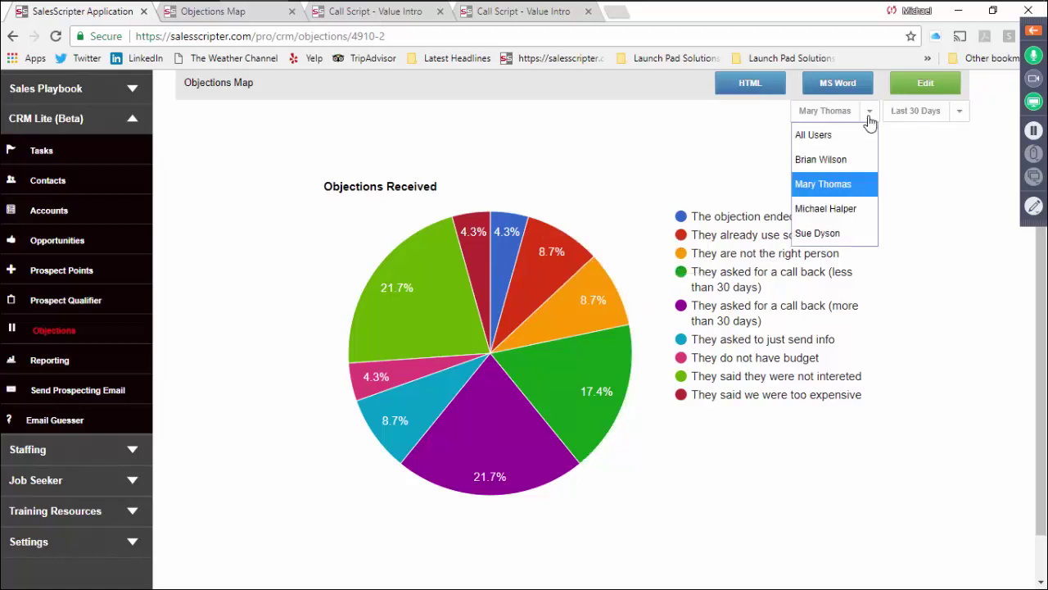
click(831, 214)
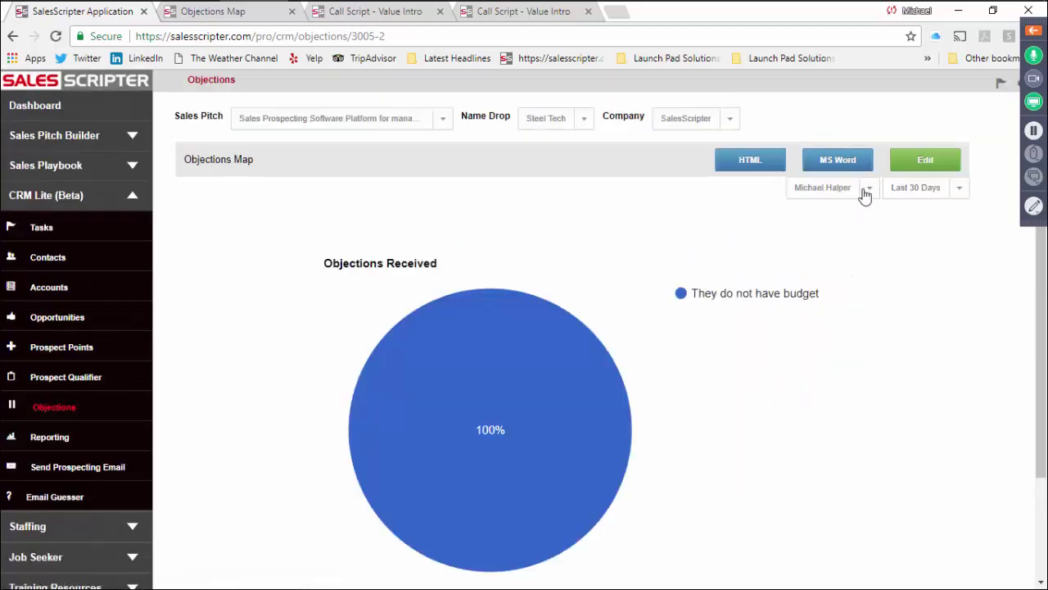
click(888, 190)
click(870, 190)
click(816, 316)
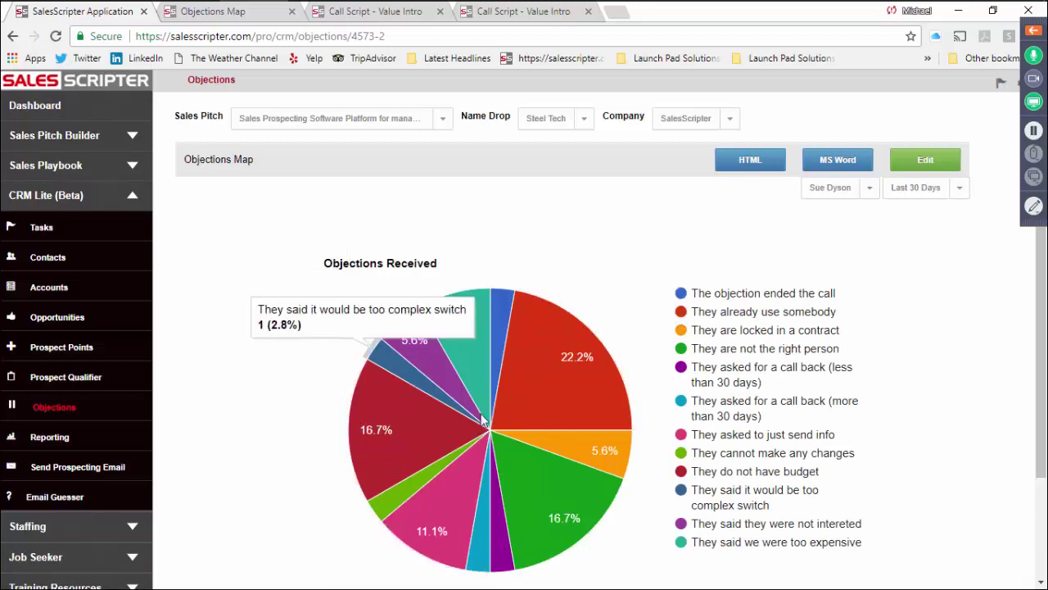
scroll(92, 440, down, 1)
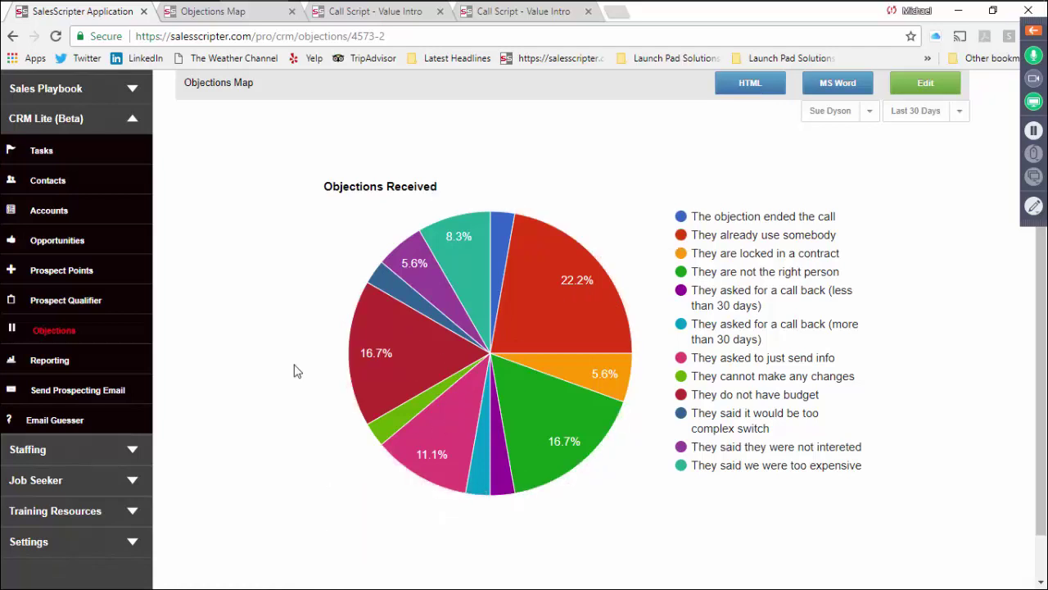
Open the CRM activity reports and set up a Phone Call report for the third individual user listed.
click(51, 368)
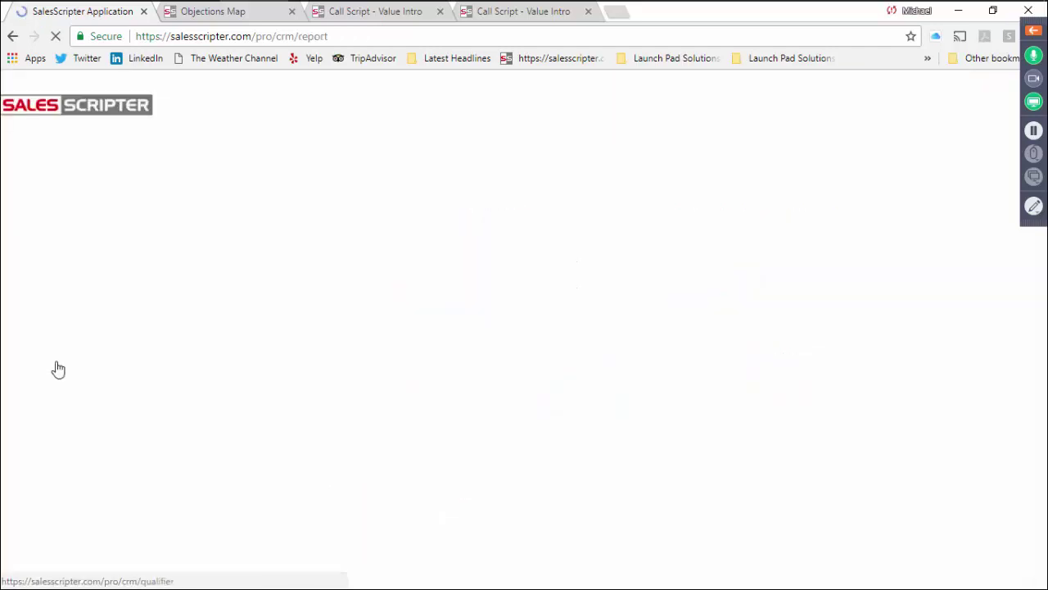
click(409, 145)
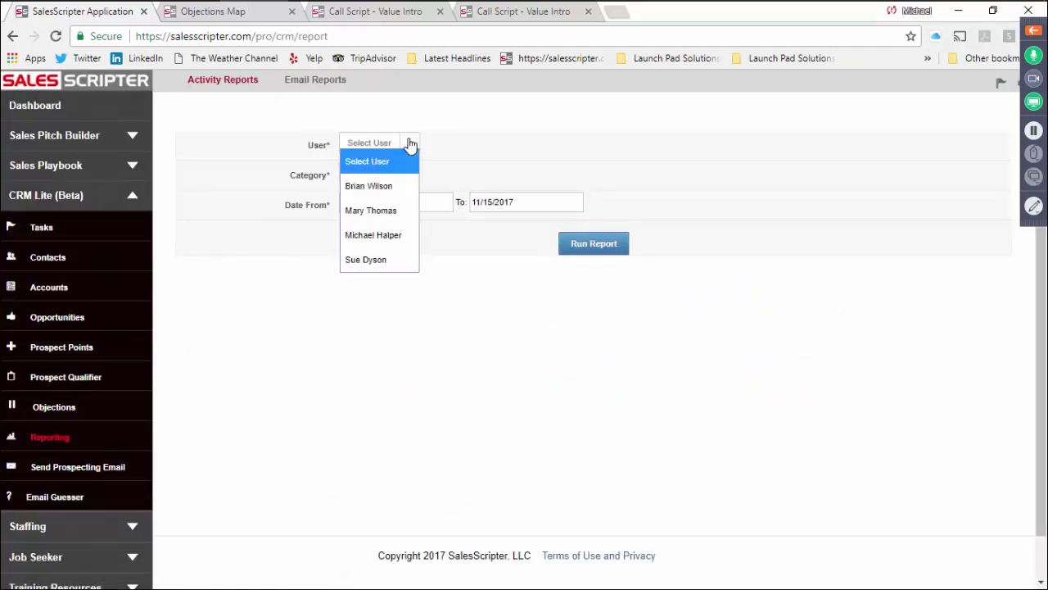
click(392, 237)
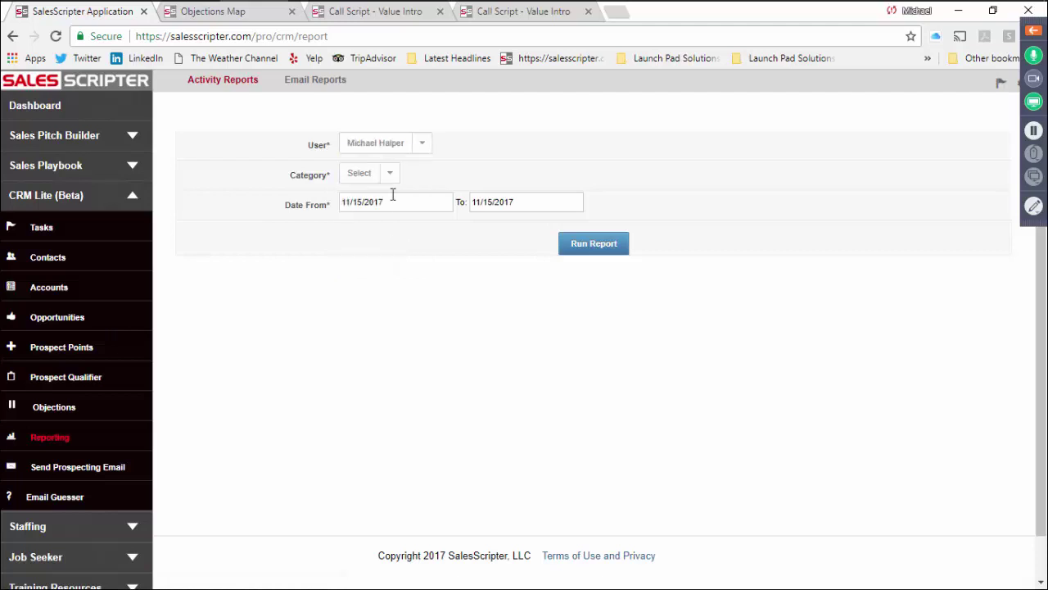
click(391, 180)
click(376, 216)
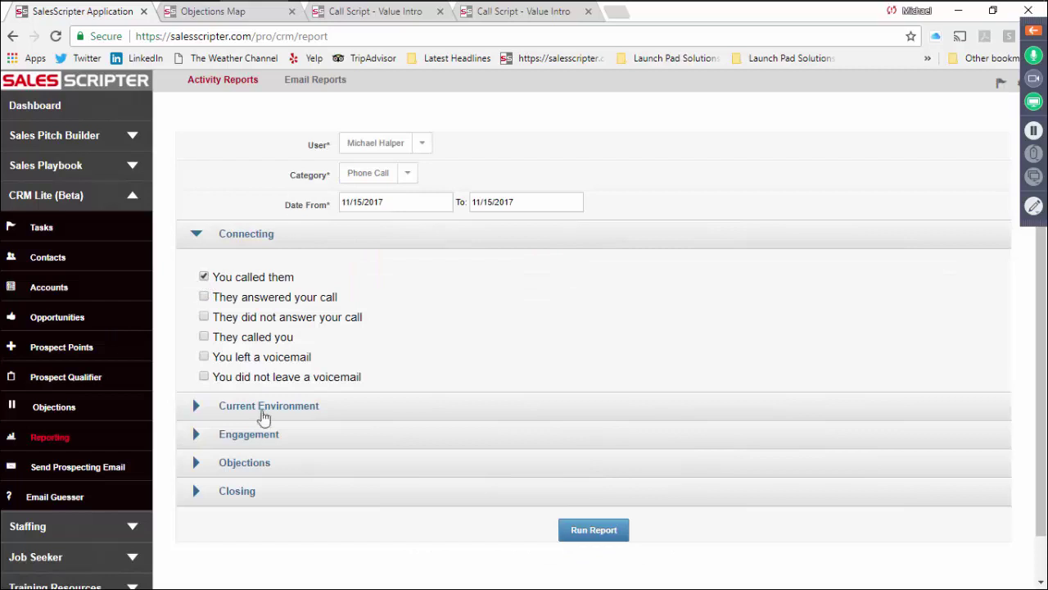
Change the activity report's category to Email and include the "You sent them an email" interaction.
click(387, 174)
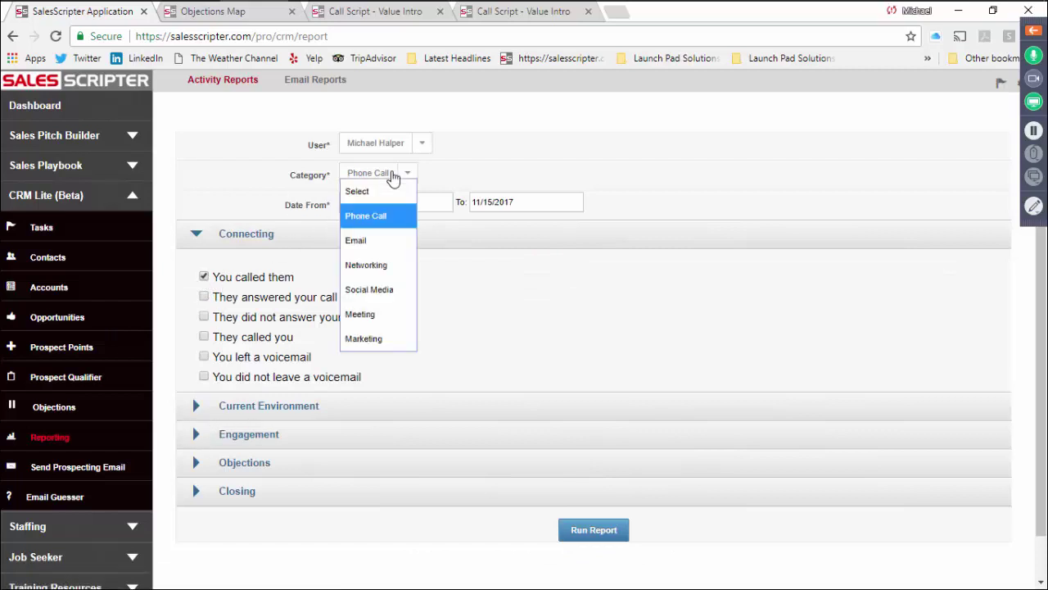
click(383, 241)
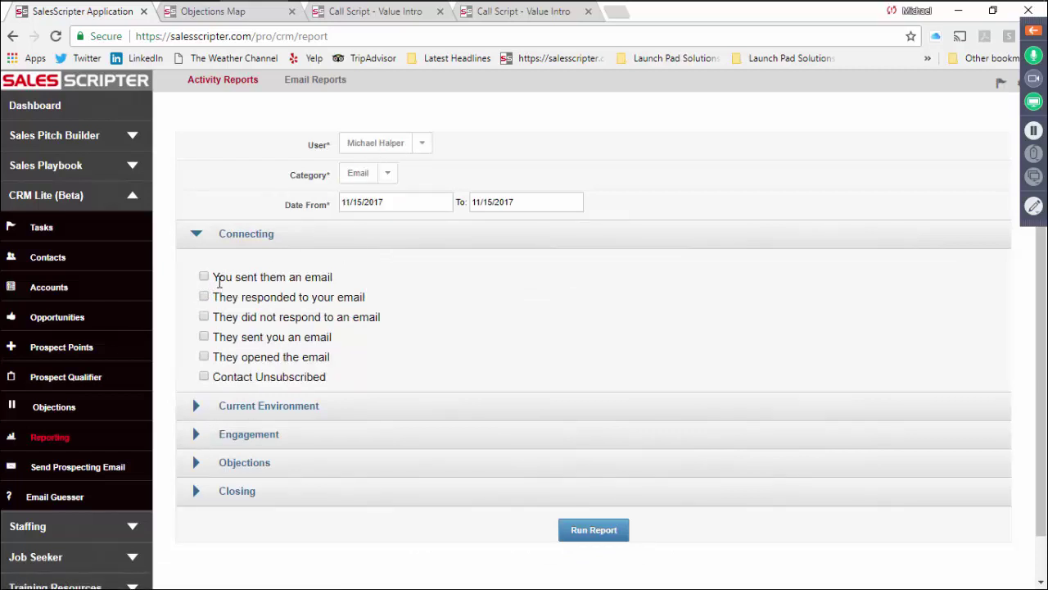
scroll(236, 337, down, 1)
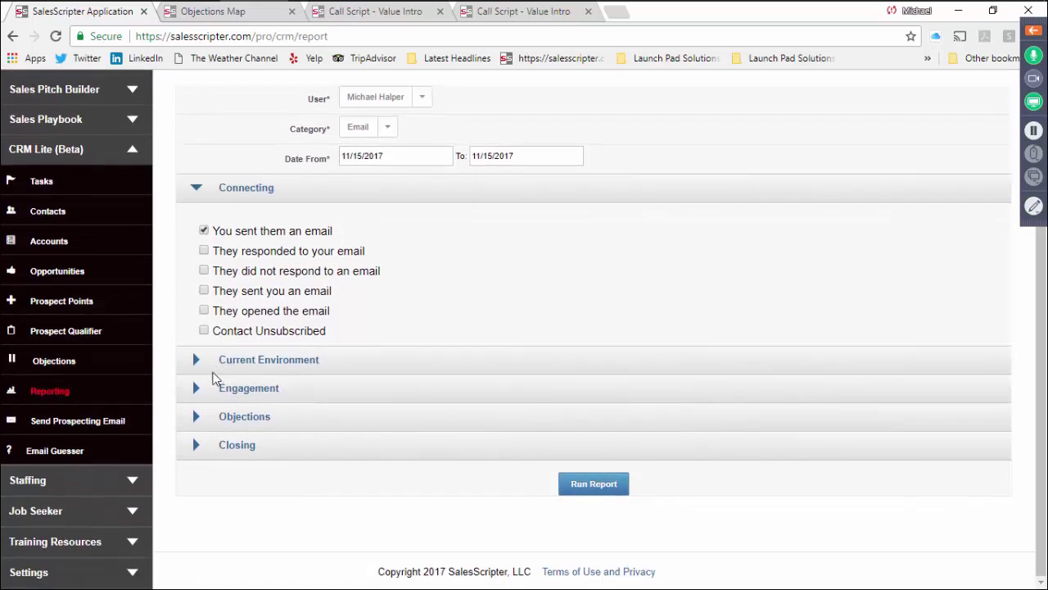
Set the report's start date to 09/01/2017, run the report and view the sent-email interactions chart.
click(401, 156)
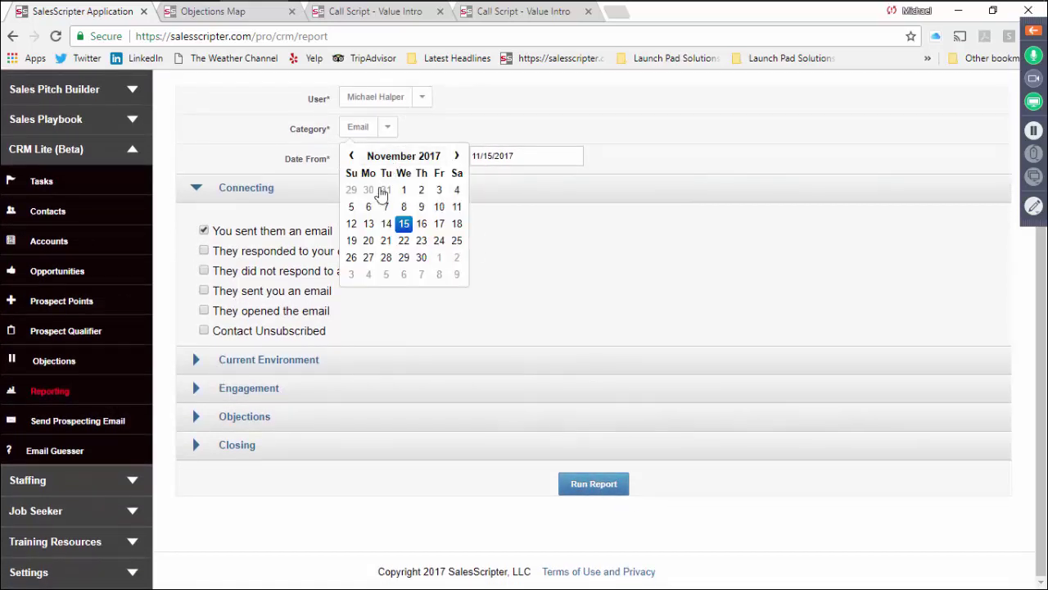
click(351, 157)
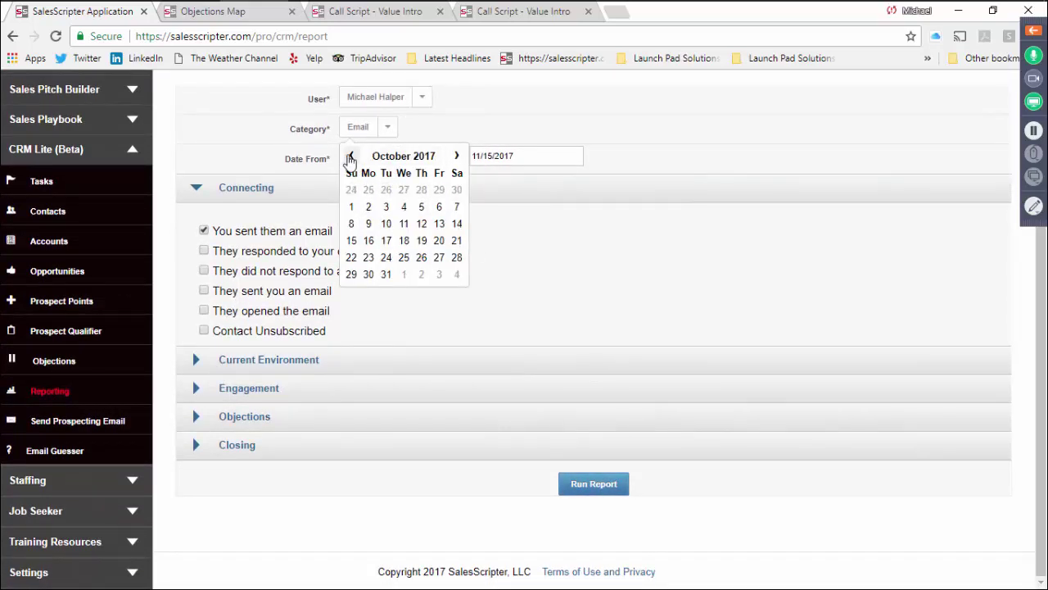
click(351, 155)
click(438, 191)
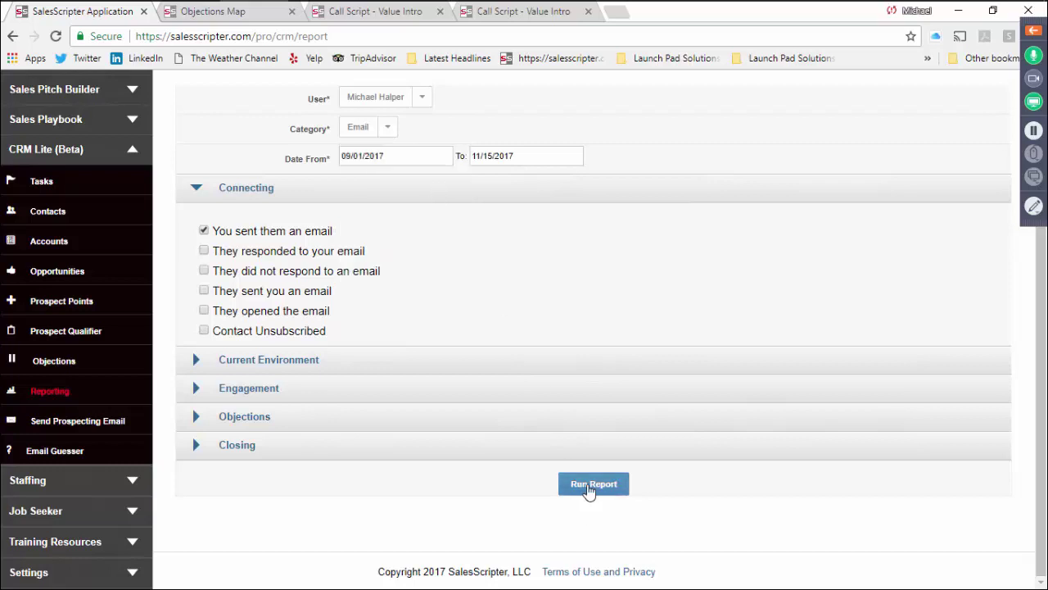
click(588, 487)
scroll(433, 374, down, 2)
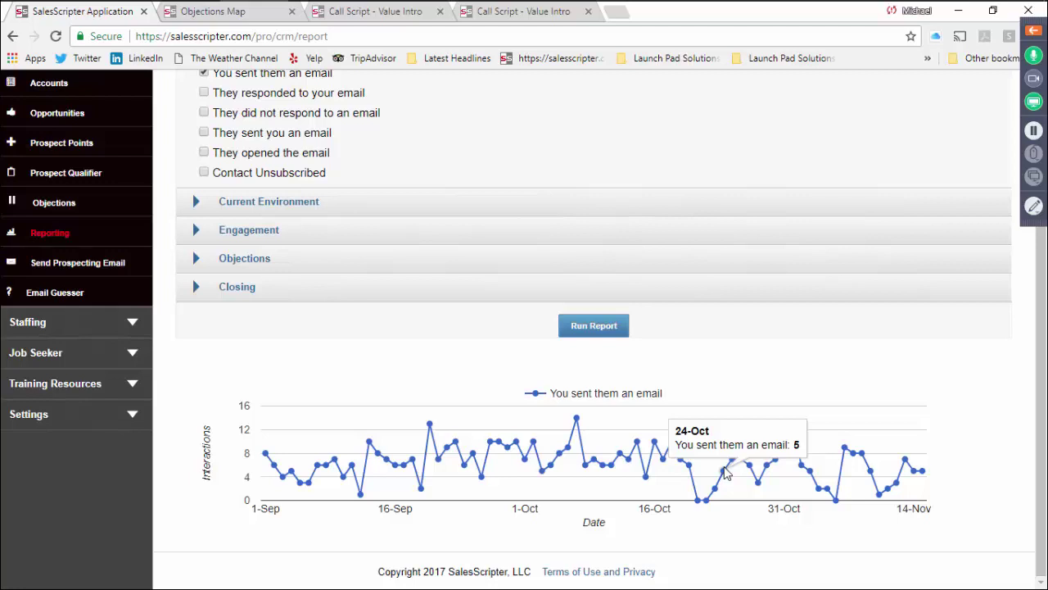
Add the Engagement interaction "They clicked on a link in your email" to the Email report, run it and compare both interactions in the chart.
scroll(613, 377, up, 5)
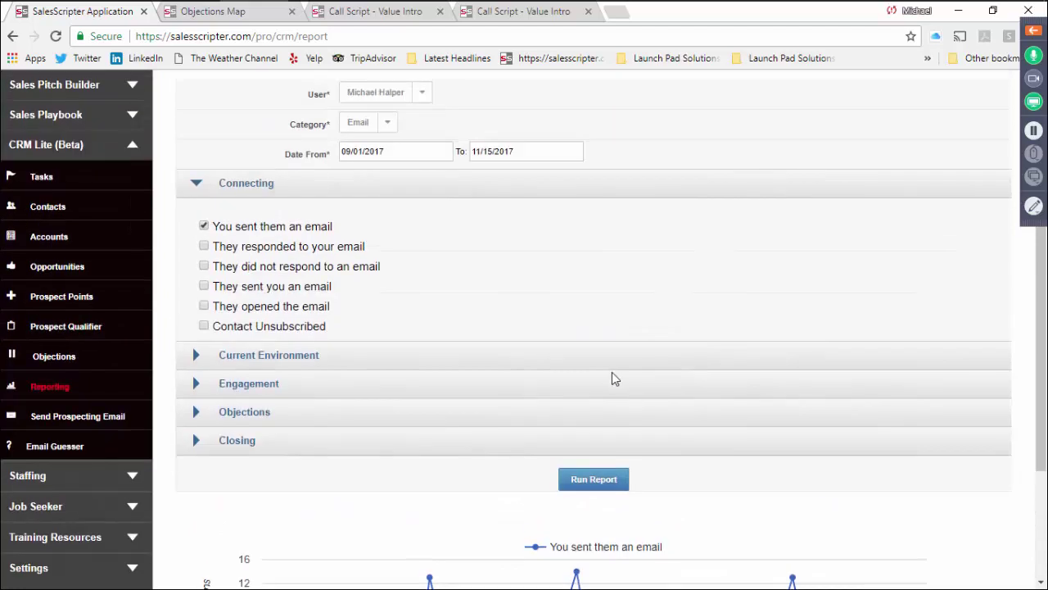
scroll(291, 336, down, 1)
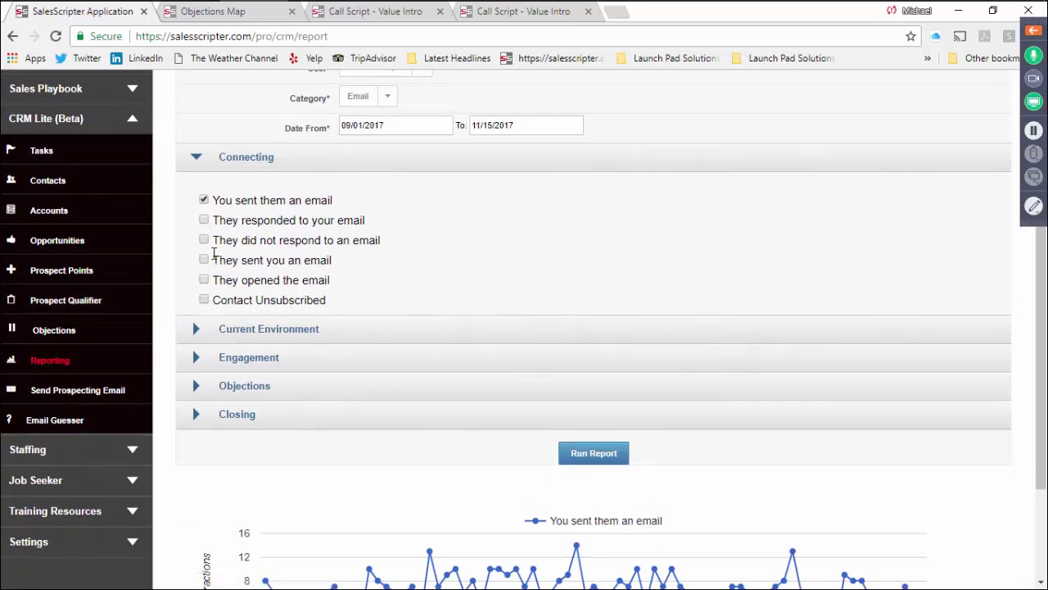
click(197, 357)
scroll(205, 324, down, 2)
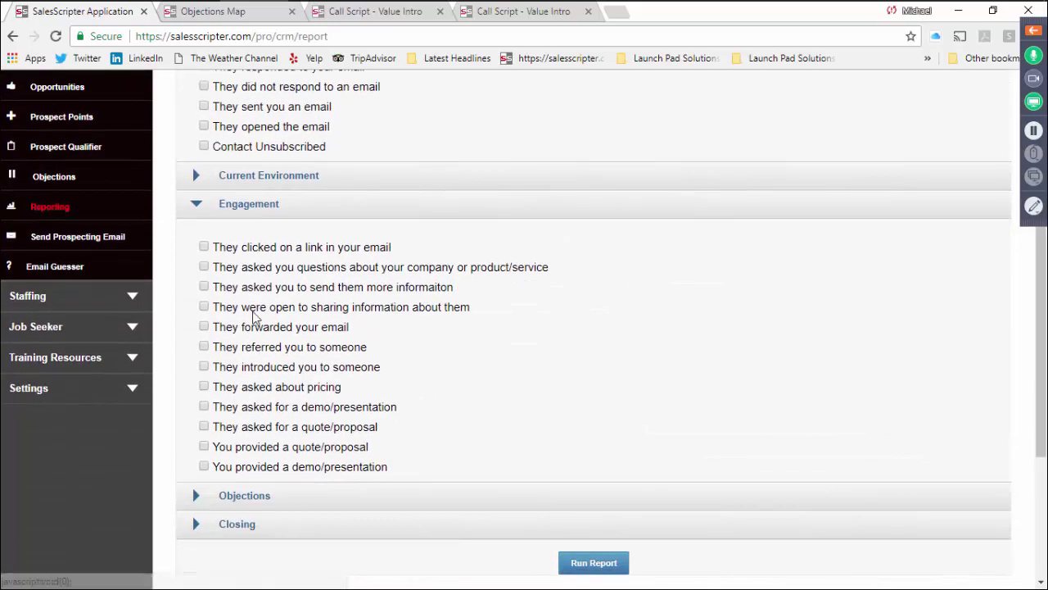
click(204, 248)
click(602, 565)
scroll(765, 483, down, 3)
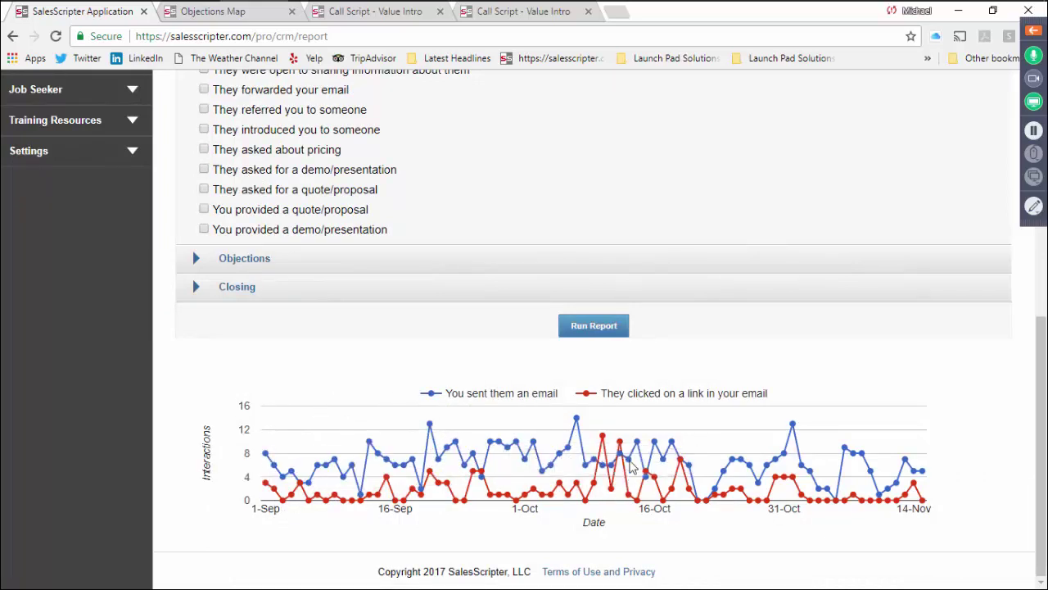
mouse_move(595, 443)
scroll(597, 527, up, 5)
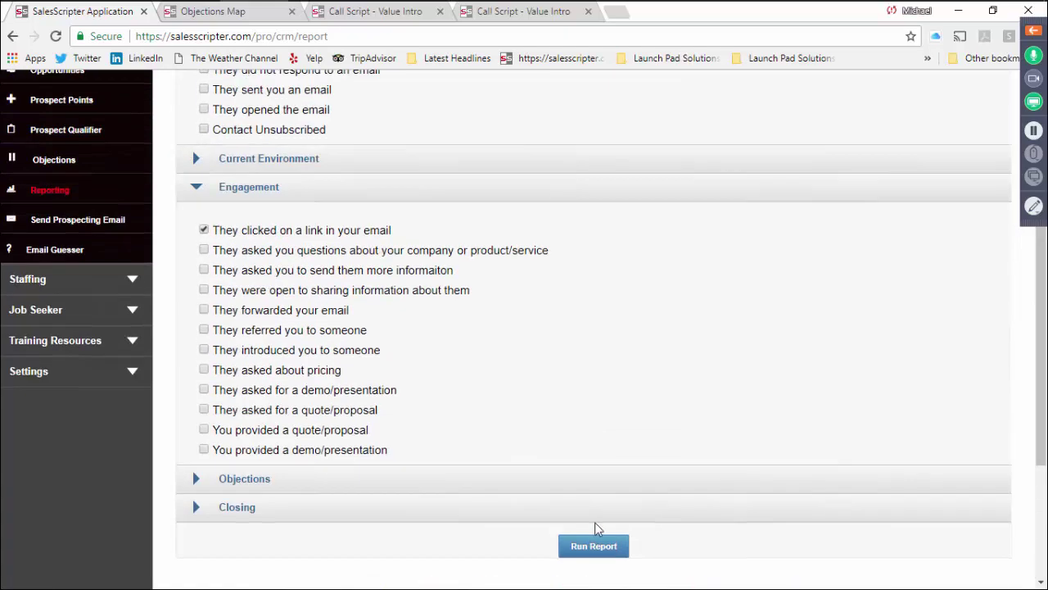
scroll(90, 460, up, 1)
scroll(481, 434, down, 5)
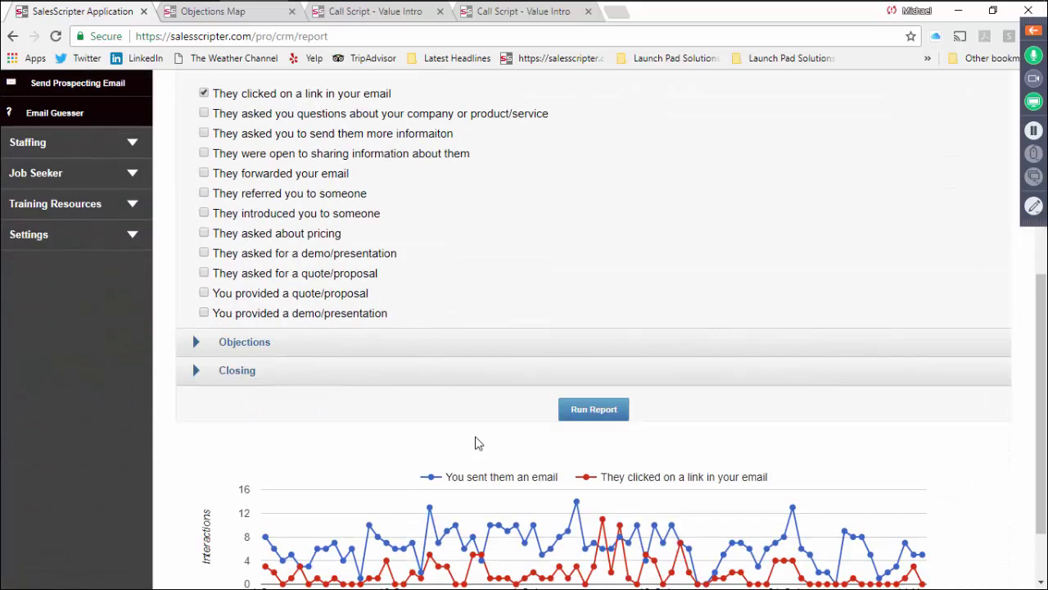
scroll(409, 417, up, 5)
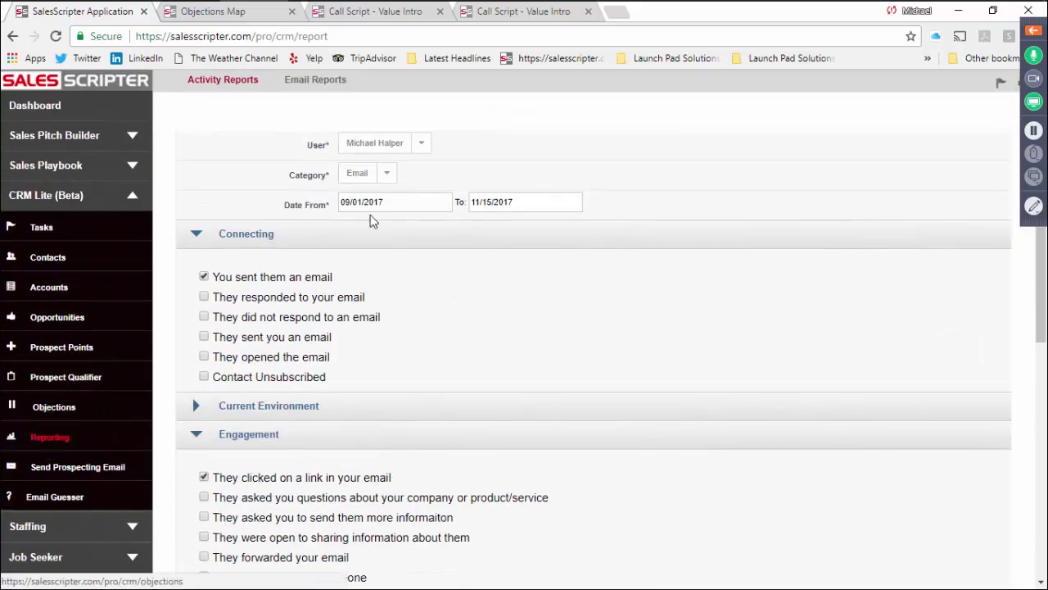
key(alt+Tab)
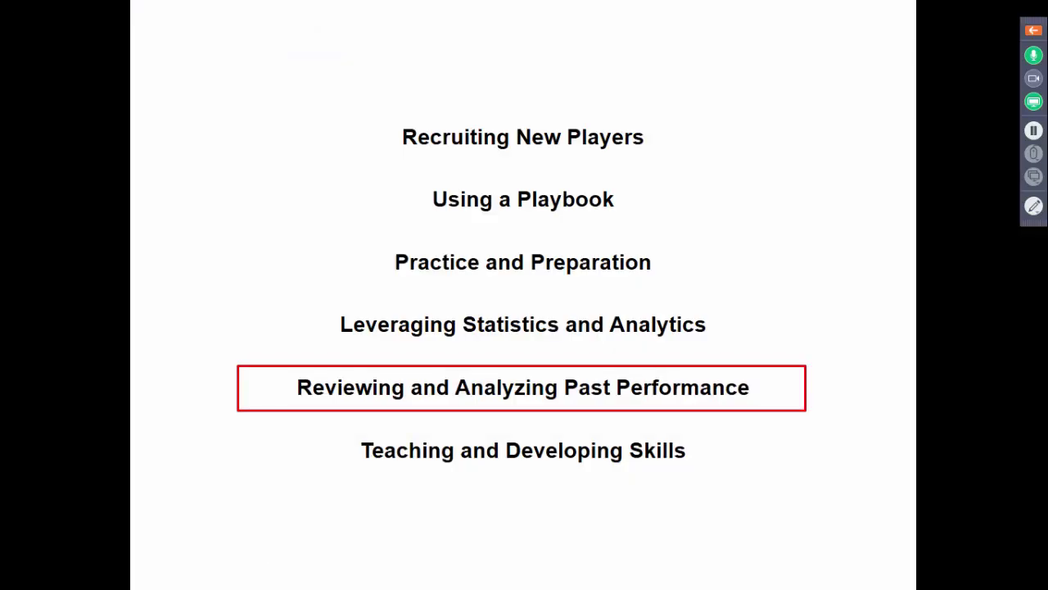
key(Right)
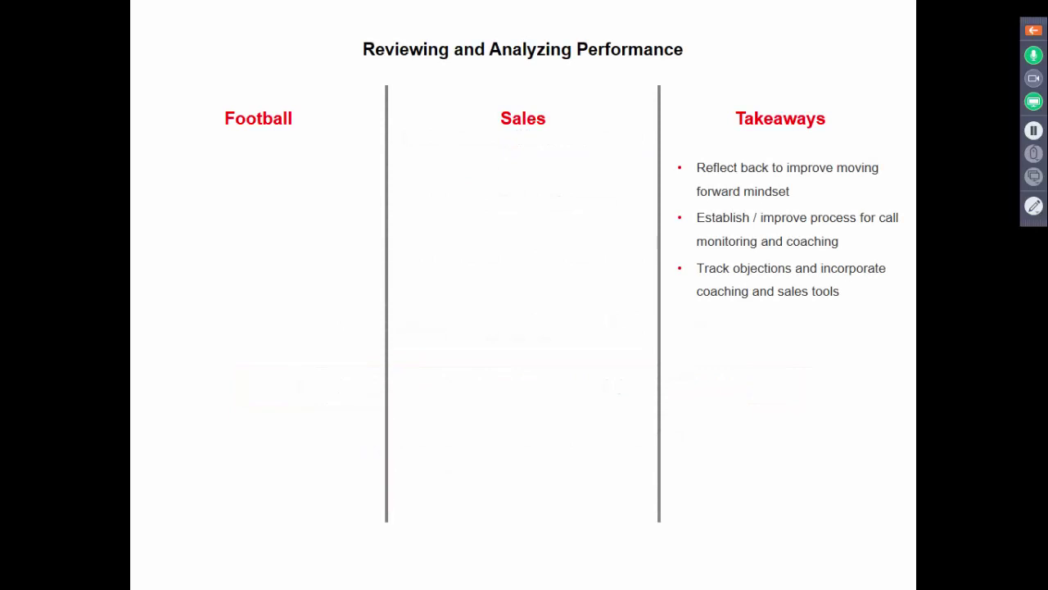
key(Right)
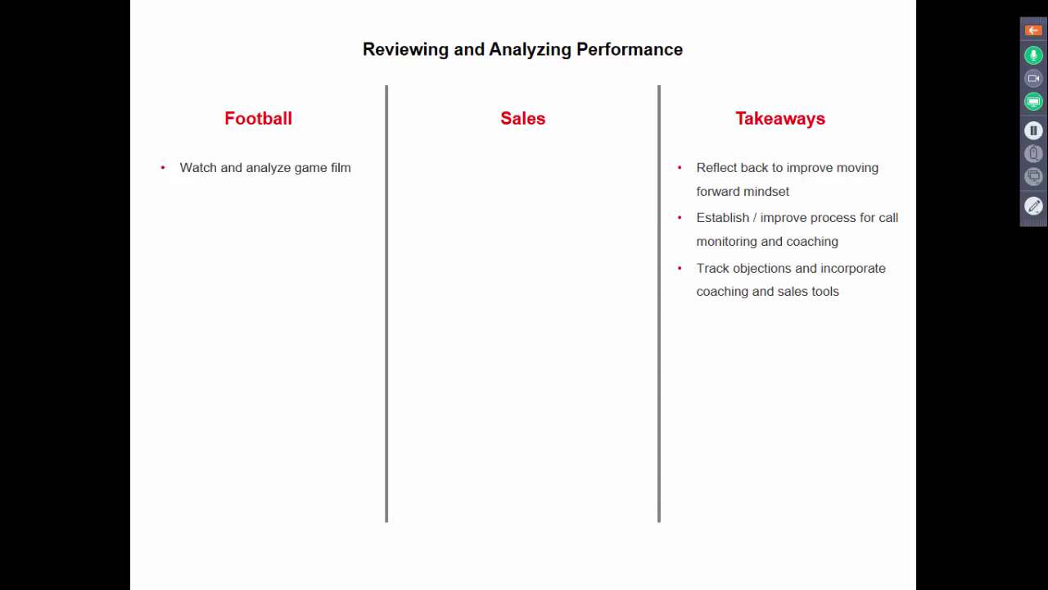
key(Right)
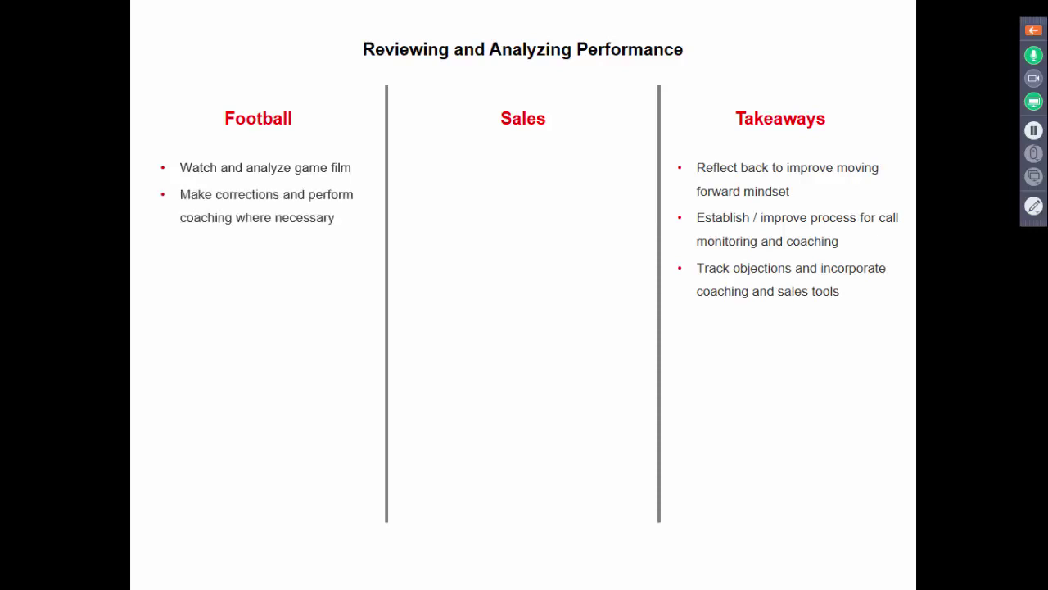